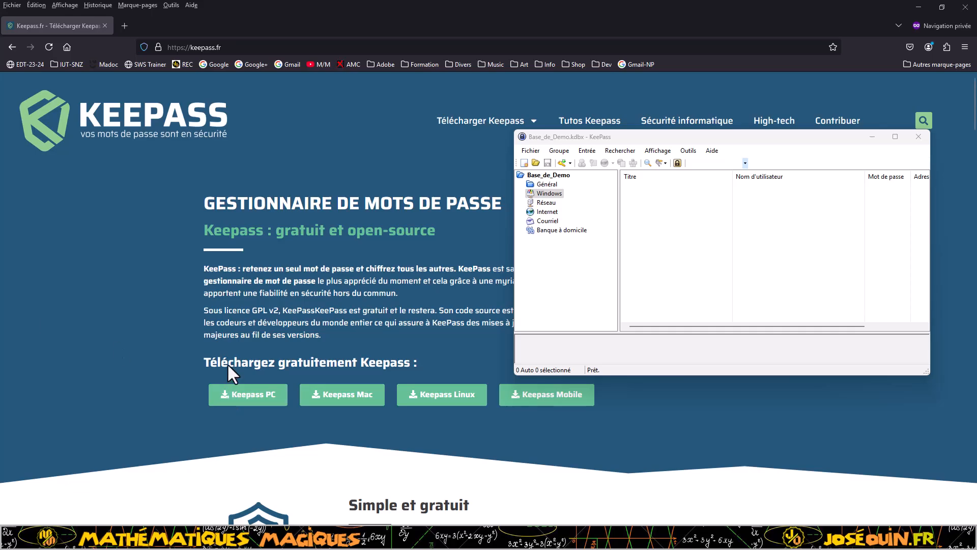
Step: Rename the group "Banque à domicile" to "Personnel"
left_click_drag(616, 139, 615, 130)
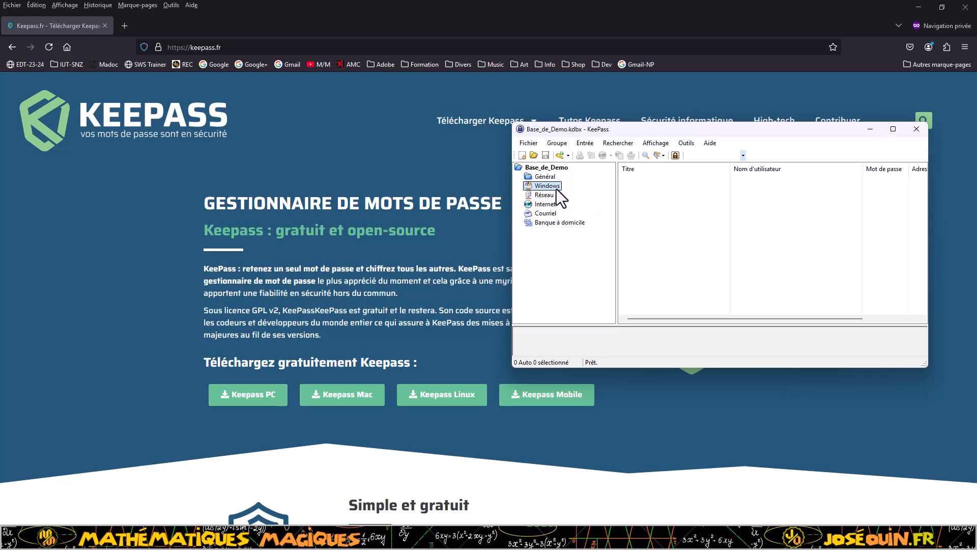
right_click(548, 223)
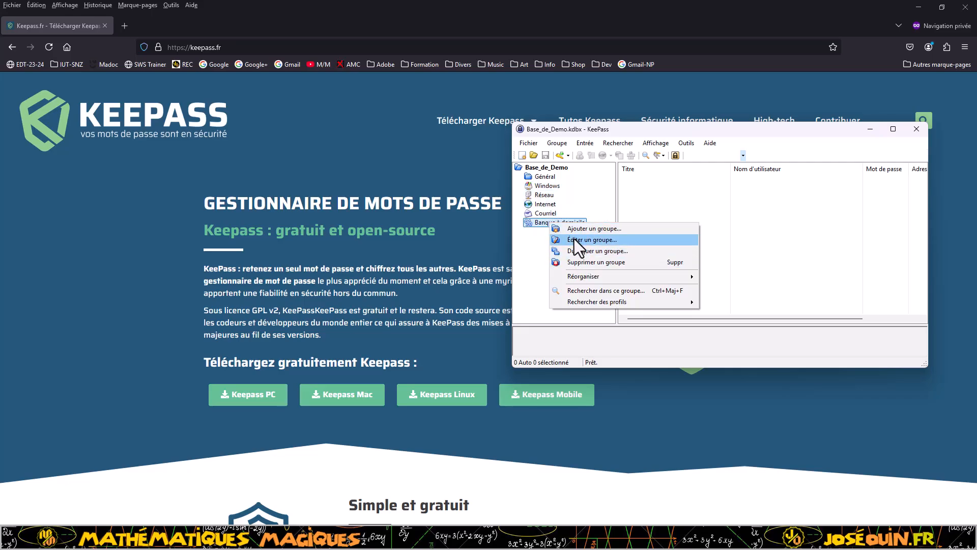
left_click(574, 240)
type("Personn")
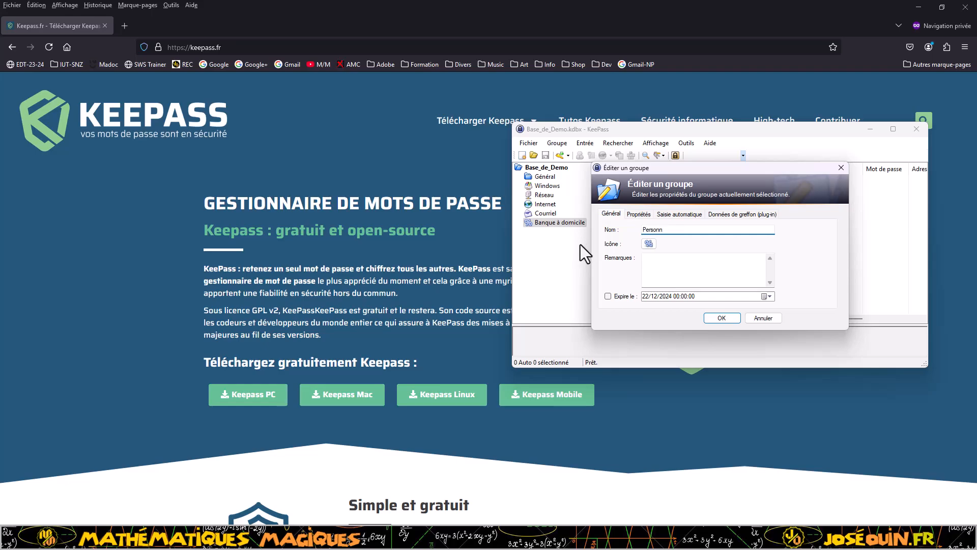
type("e")
left_click(717, 318)
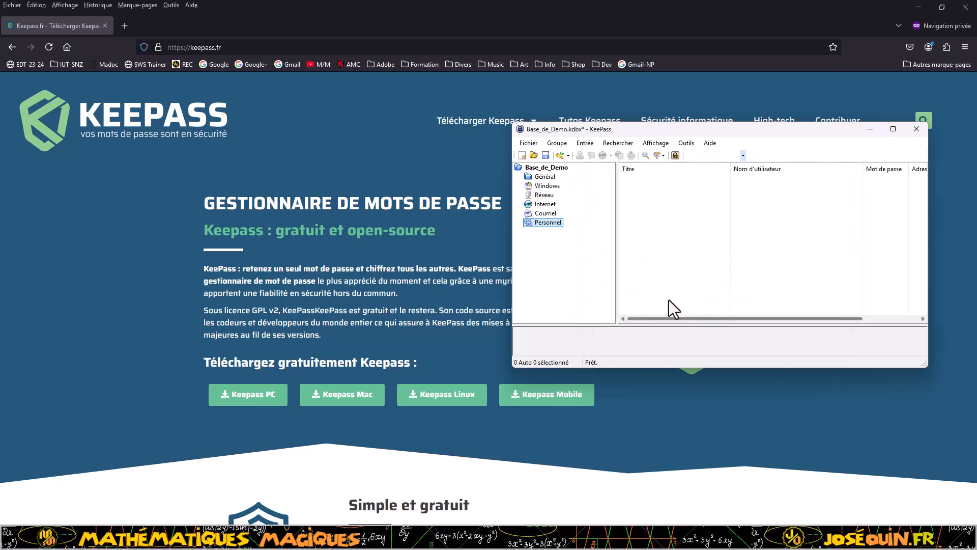
Step: Assign standard icon 16 to the Personnel group
right_click(541, 224)
left_click(561, 237)
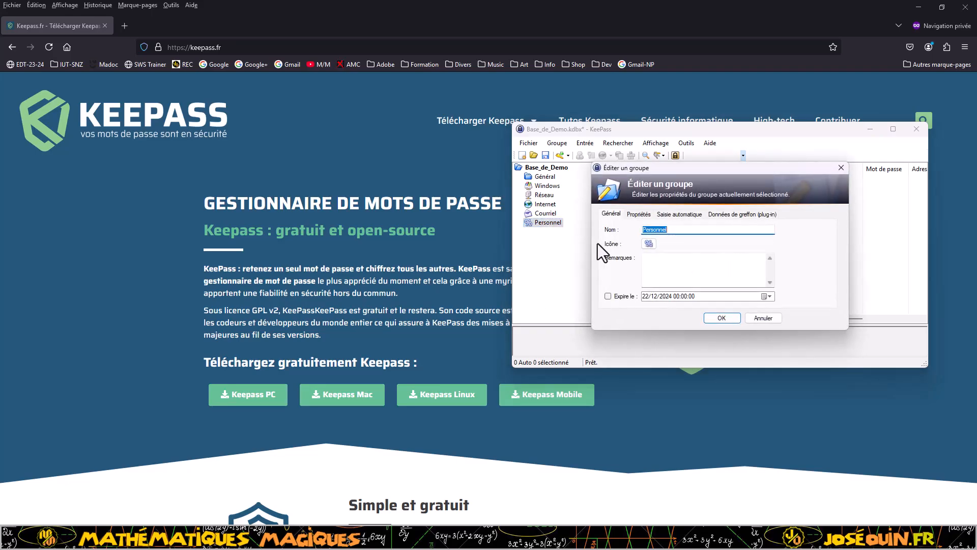
left_click(649, 243)
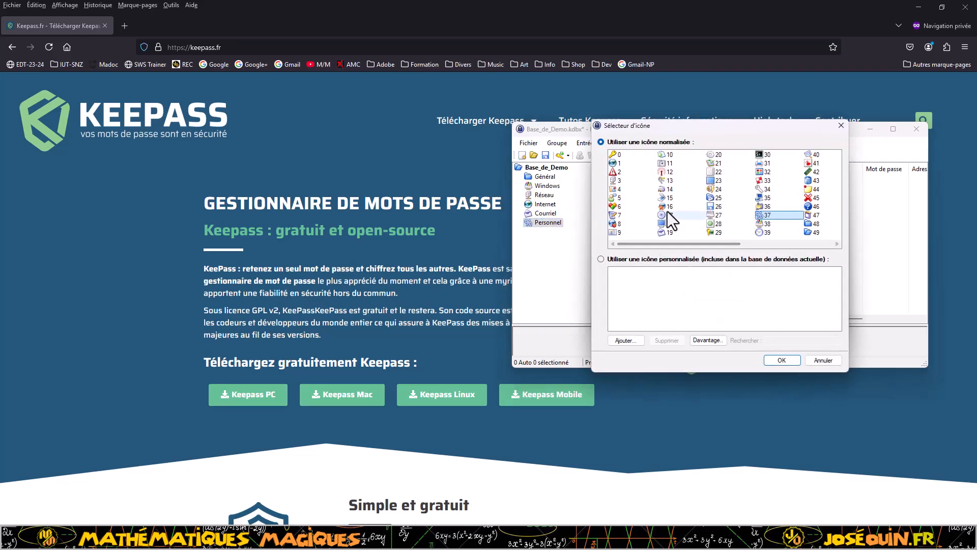
left_click(667, 214)
left_click(784, 360)
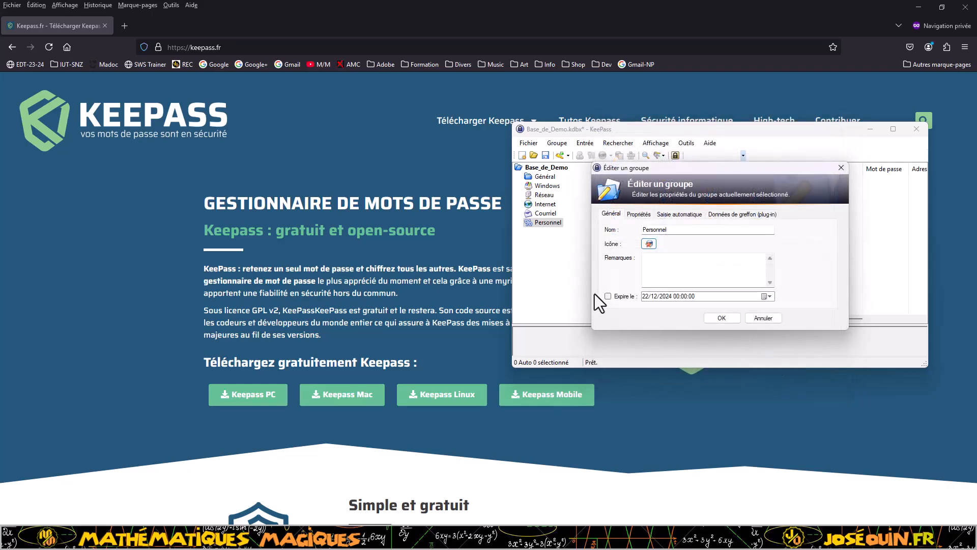
left_click(722, 318)
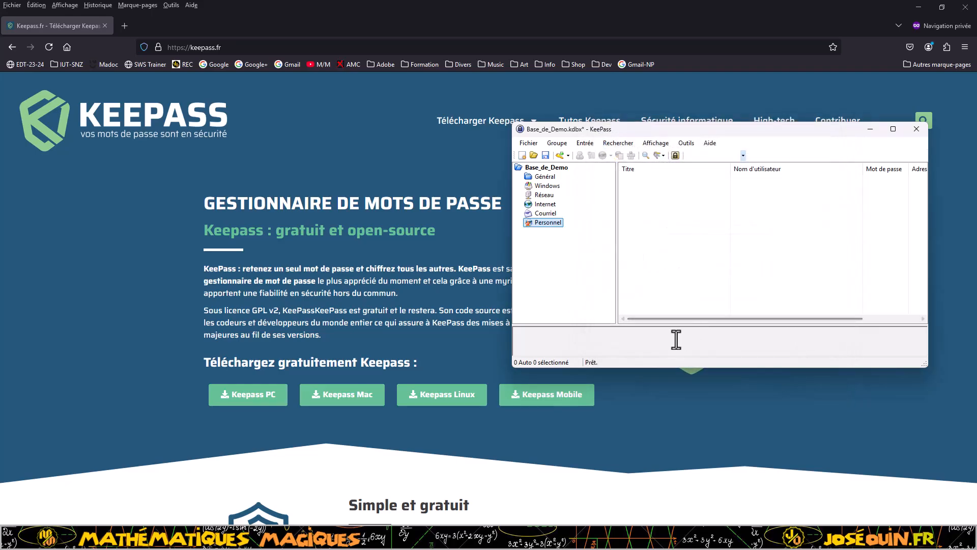
Step: Create a group named "Achats" with standard icon 59 under Courriel and move it to the Base_de_Demo root
left_click(547, 214)
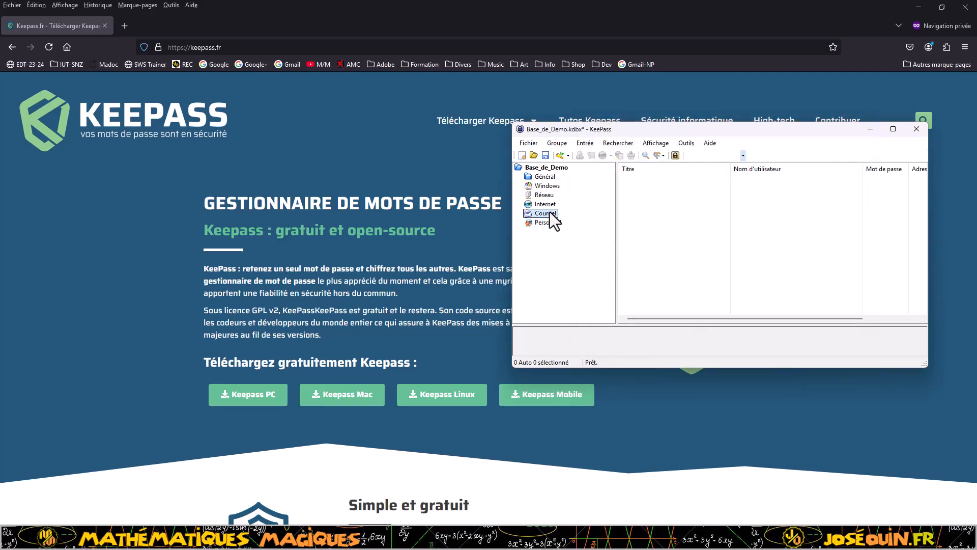
left_click(557, 143)
left_click(563, 156)
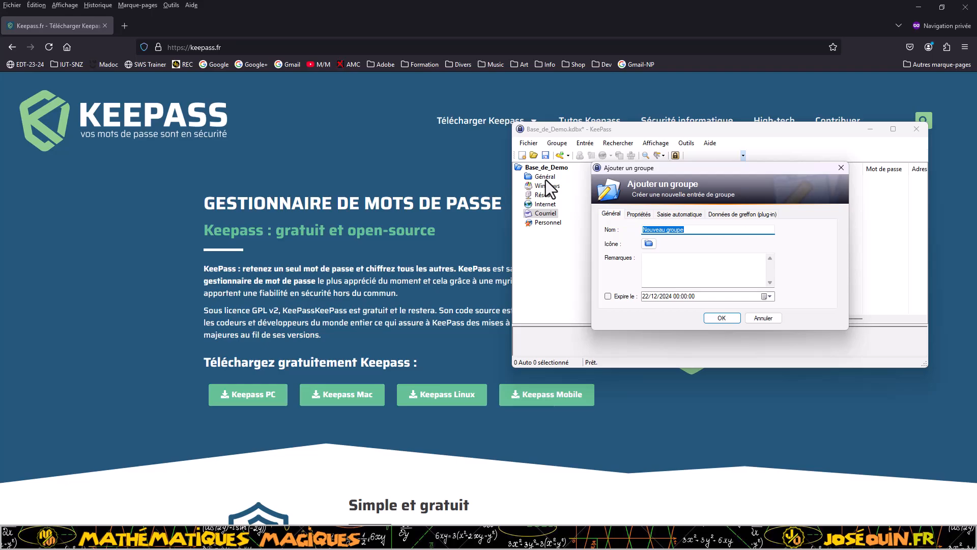
type("Achats")
left_click(648, 243)
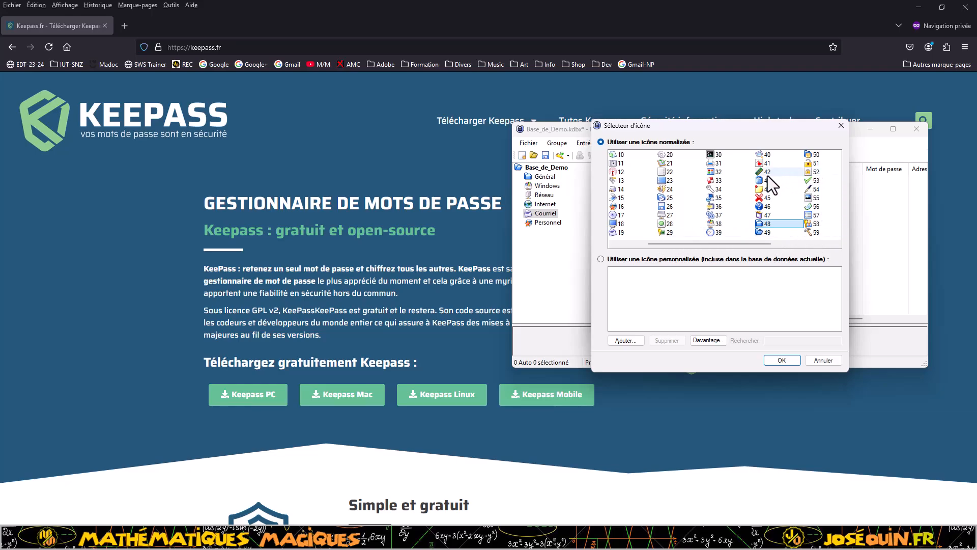
left_click(811, 233)
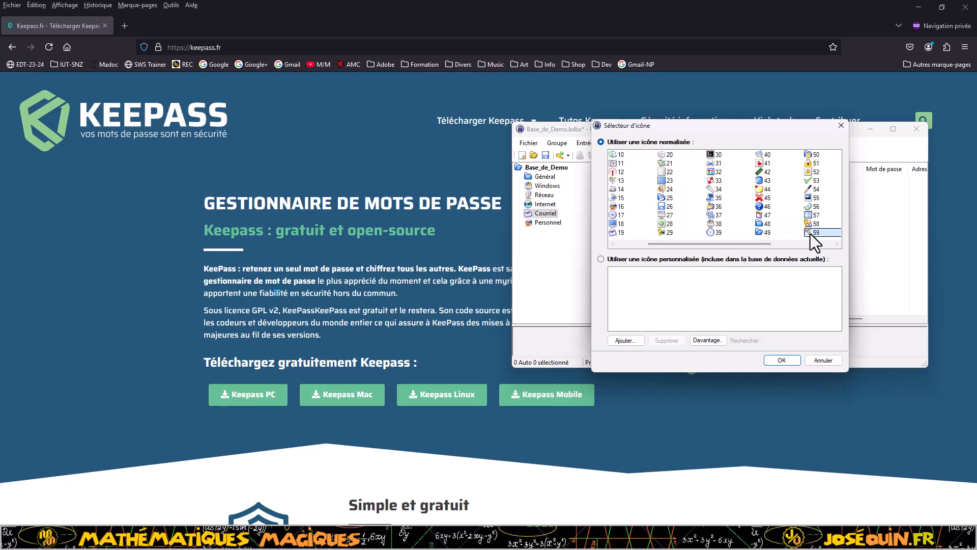
left_click(782, 359)
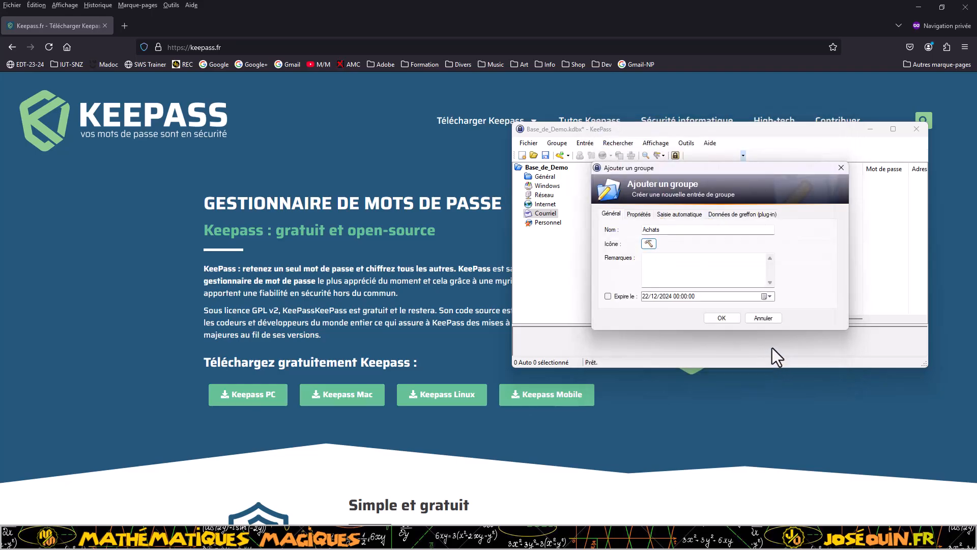
left_click(719, 318)
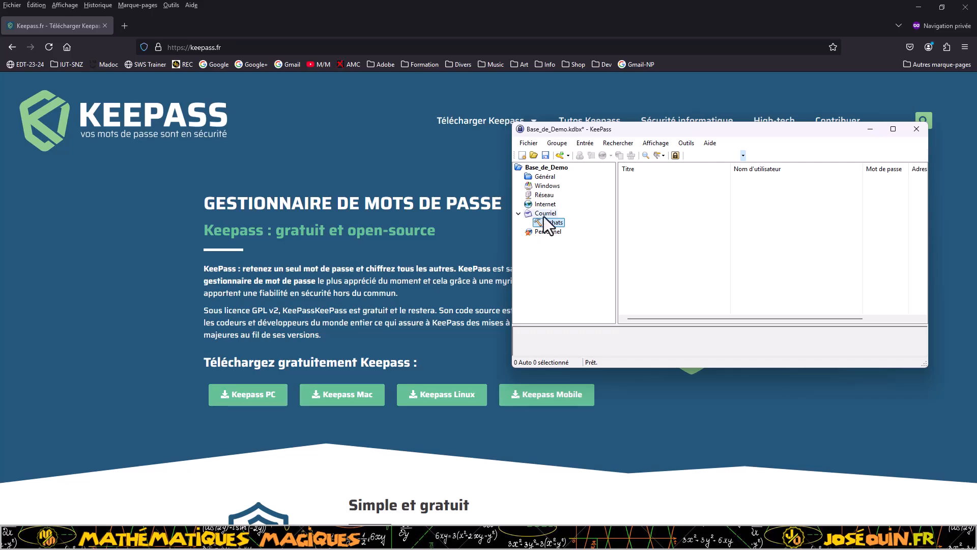
left_click_drag(544, 225, 538, 170)
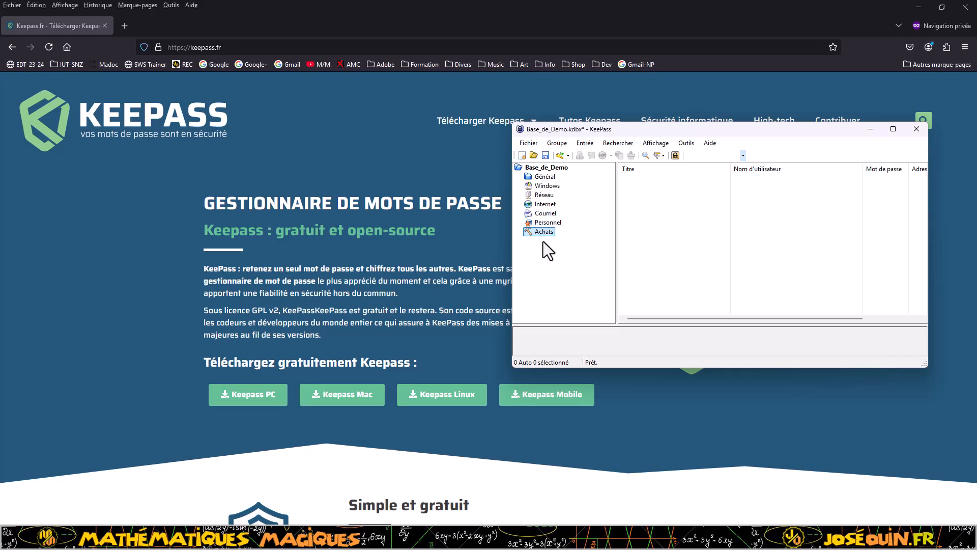
Step: Start a new entry in the Achats group titled "Croqla Vie" with the remark "Croquettes pour chien"
left_click(561, 156)
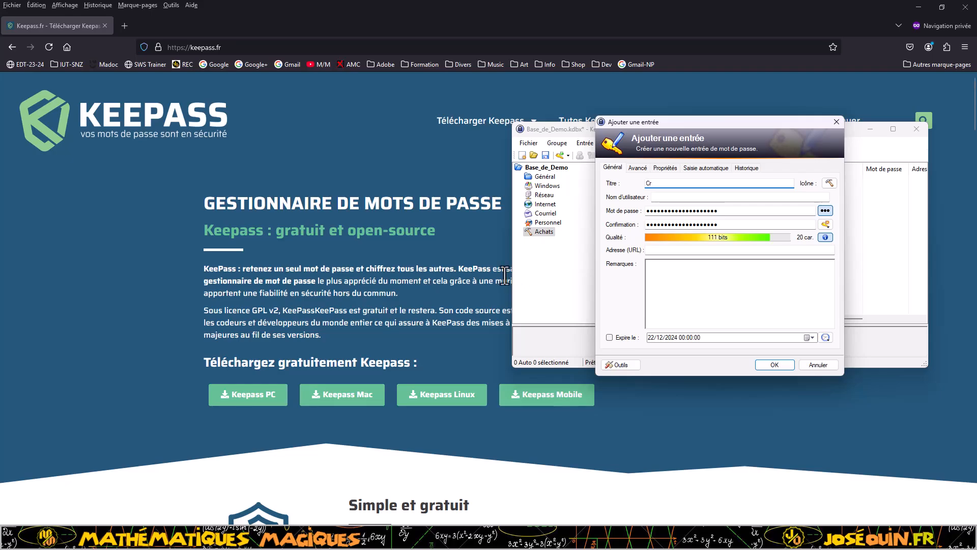
key("Tab")
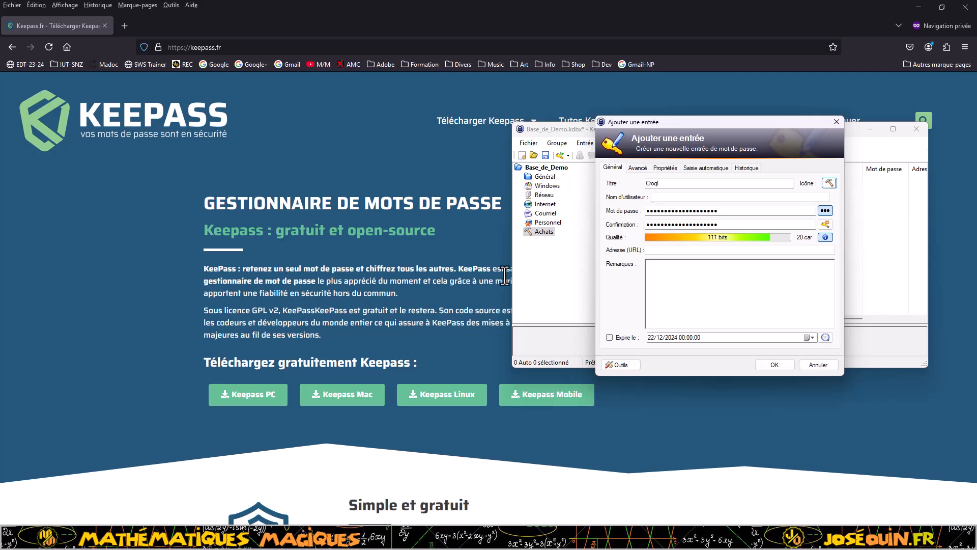
left_click(681, 183)
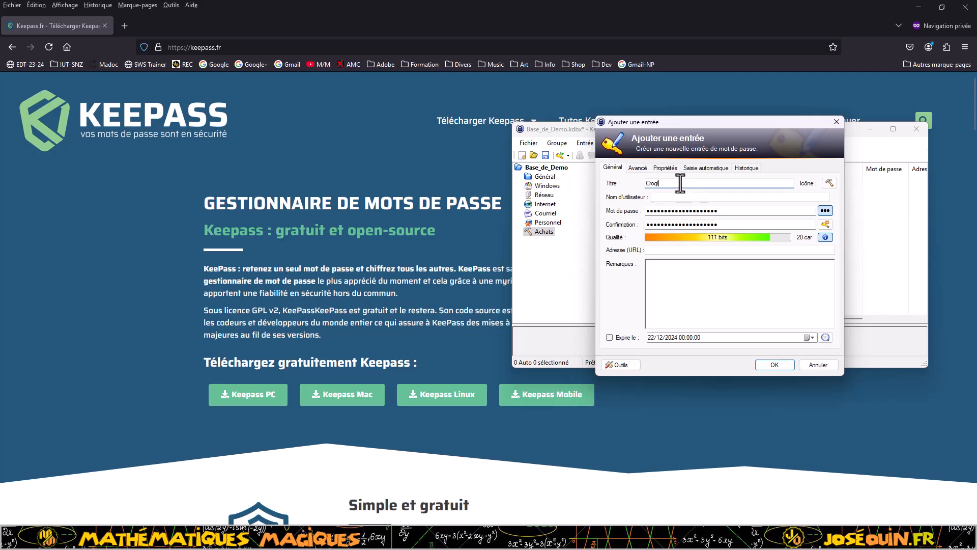
type("a Vie")
left_click(679, 275)
type("Crroquettes pour chien")
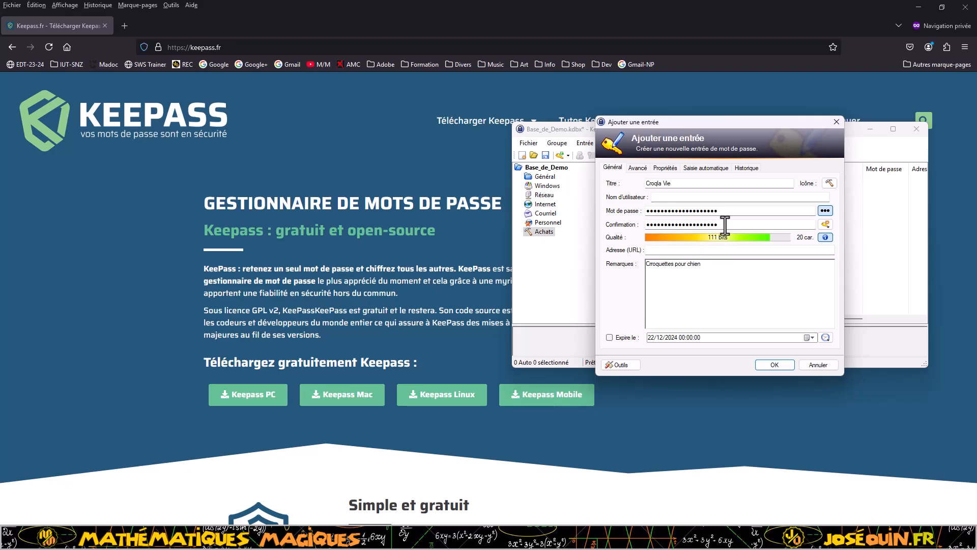
Step: Copy the CROQLaVie login e-mail from demo_entrees_database.txt in Notepad++ into the new KeePass entry's user name
left_click(668, 197)
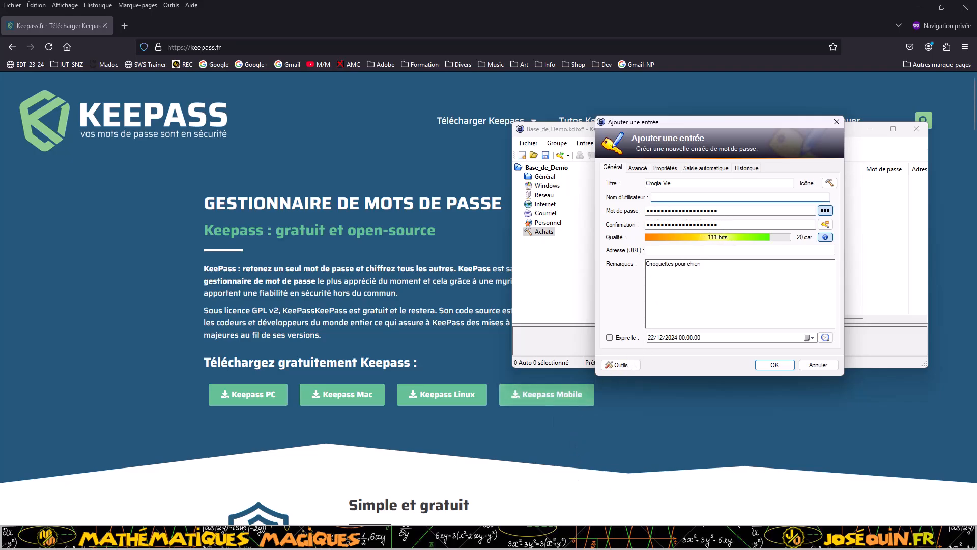
mouse_move(399, 539)
left_click(421, 485)
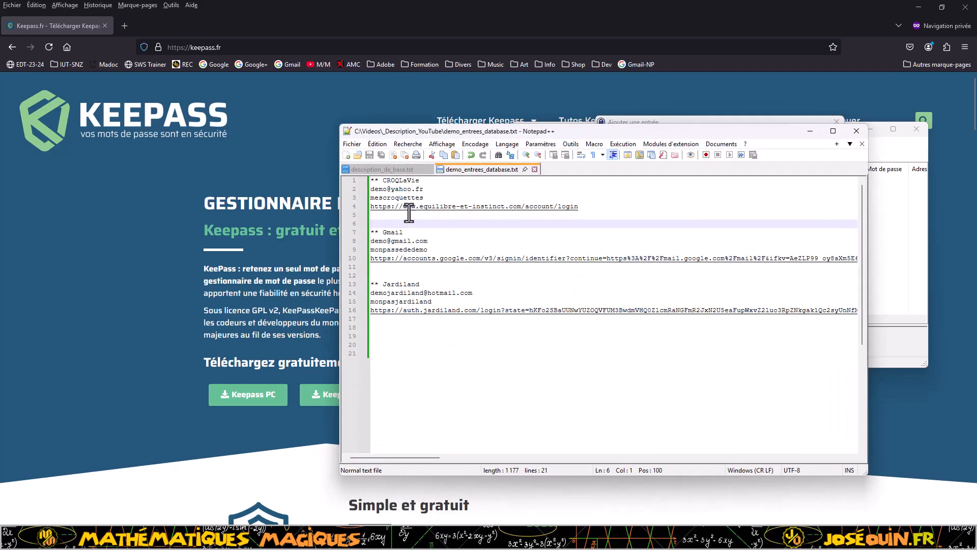
left_click_drag(426, 189, 364, 190)
key("ctrl+c")
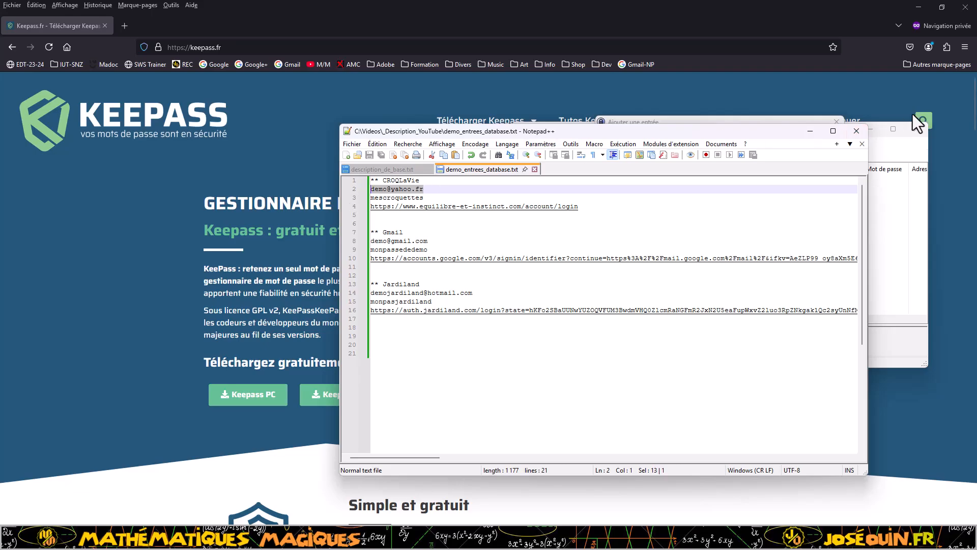
left_click(810, 130)
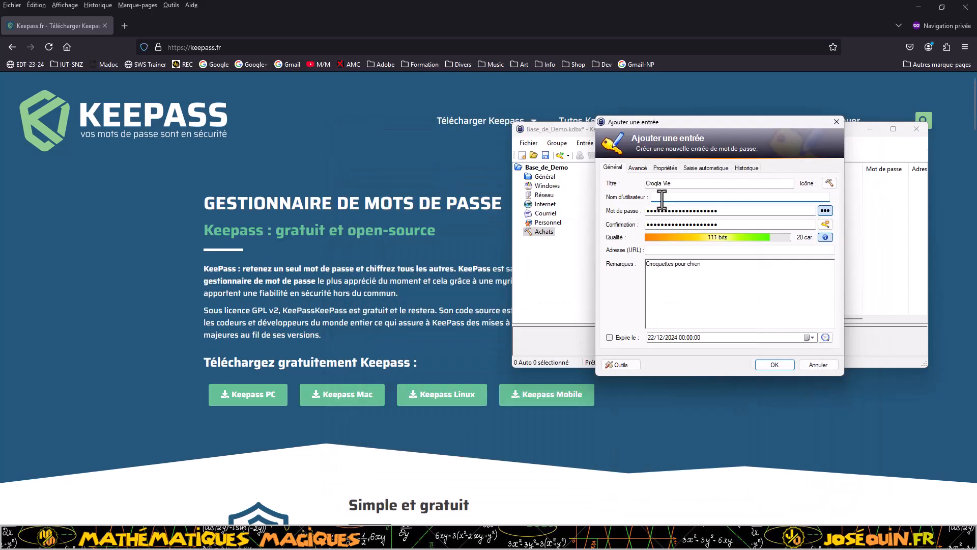
key("ctrl+v")
Step: Switch the entry's generated password between masked and plain text, leaving it readable
left_click(825, 210)
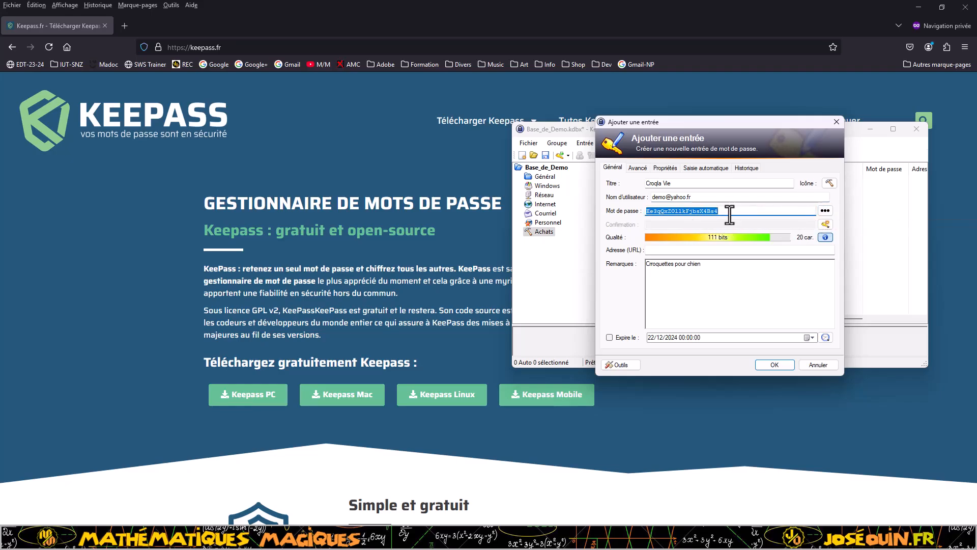
left_click(730, 213)
left_click(825, 210)
left_click(825, 210)
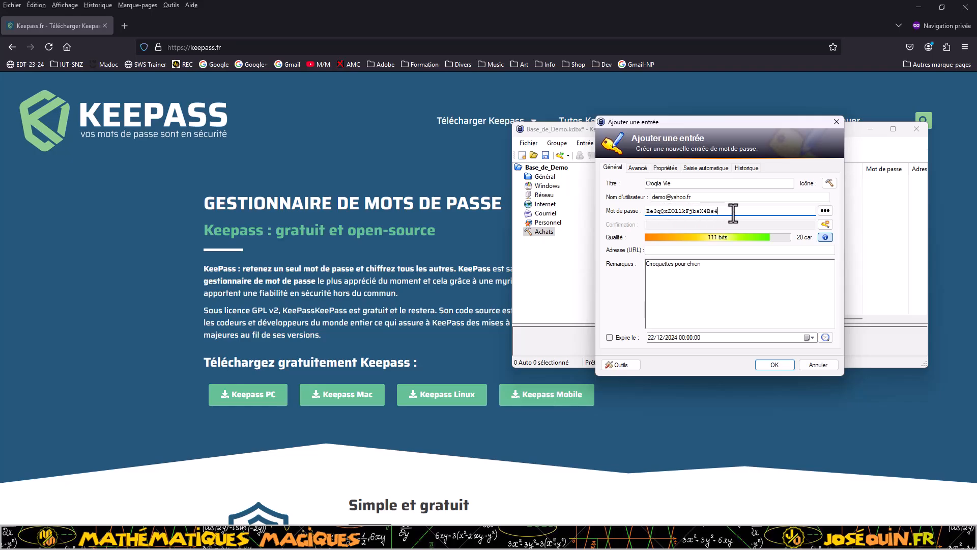
left_click(825, 211)
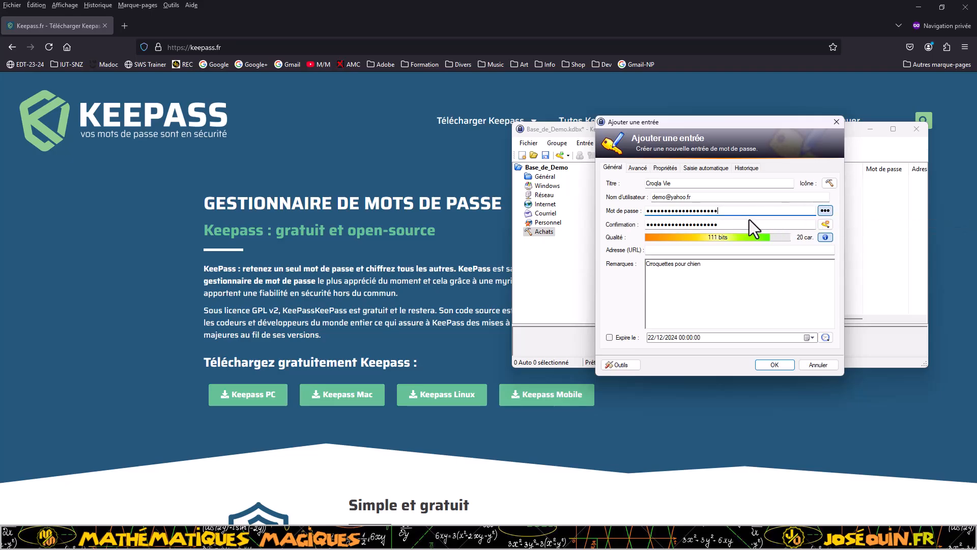
left_click(825, 211)
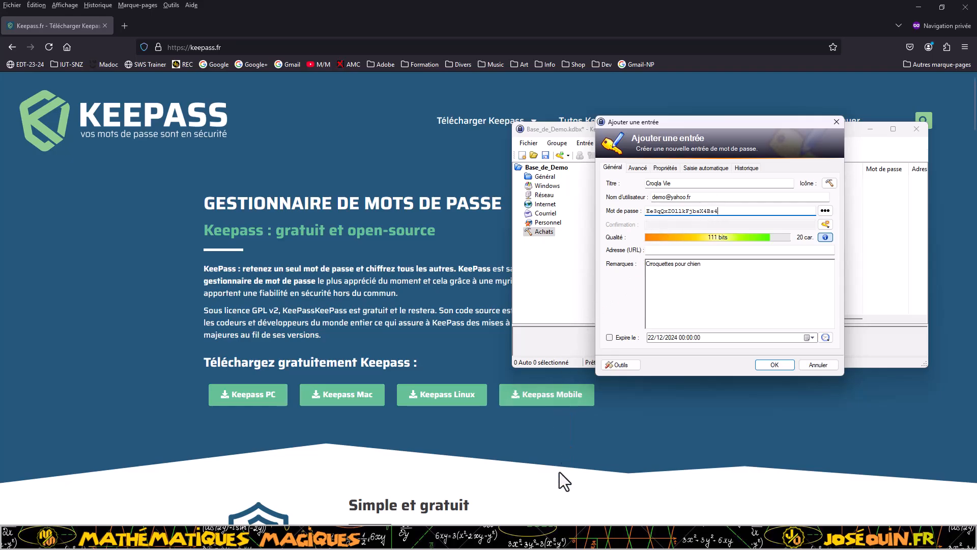
Step: Replace the entry's generated password with the CROQLaVie account password copied from demo_entrees_database.txt in Notepad++
key("alt+Tab")
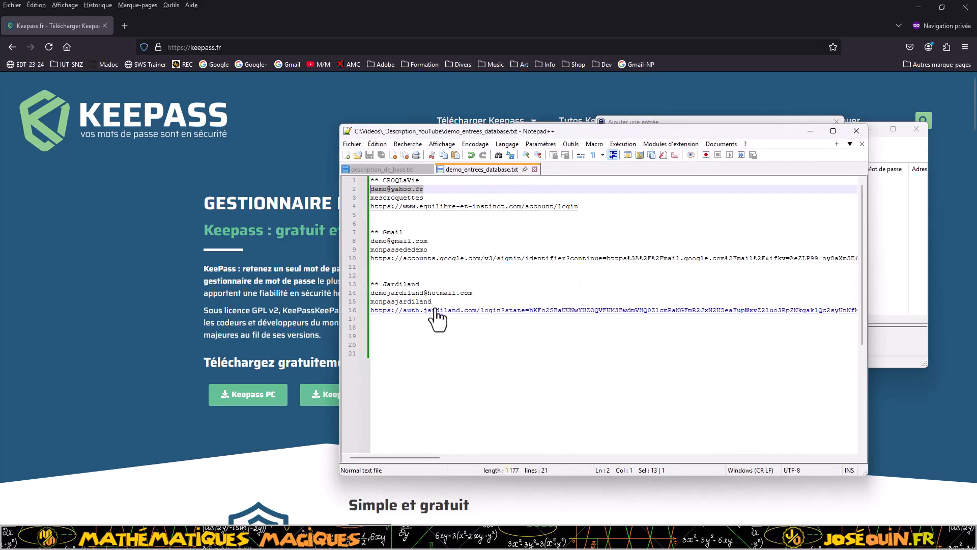
left_click_drag(432, 197, 370, 198)
key("ctrl+c")
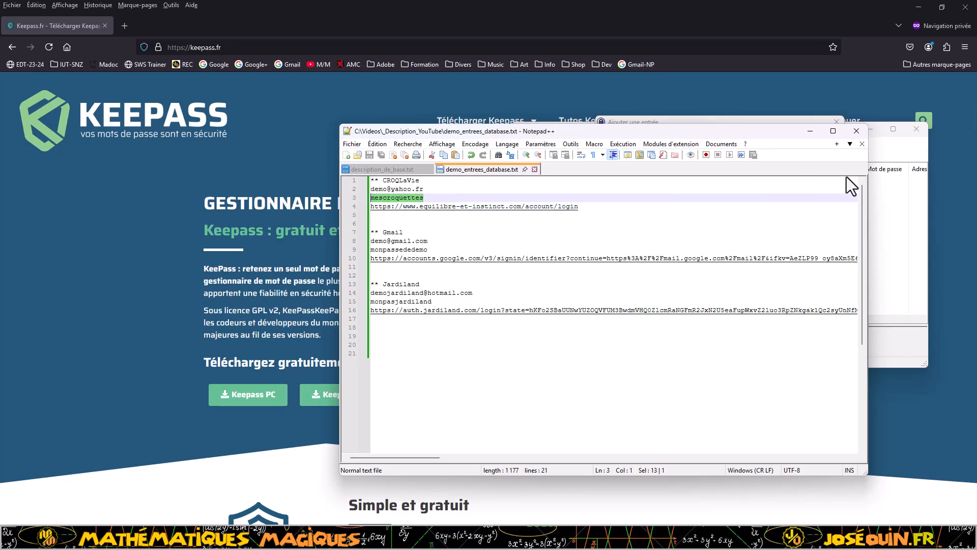
left_click(883, 152)
left_click_drag(722, 211, 629, 216)
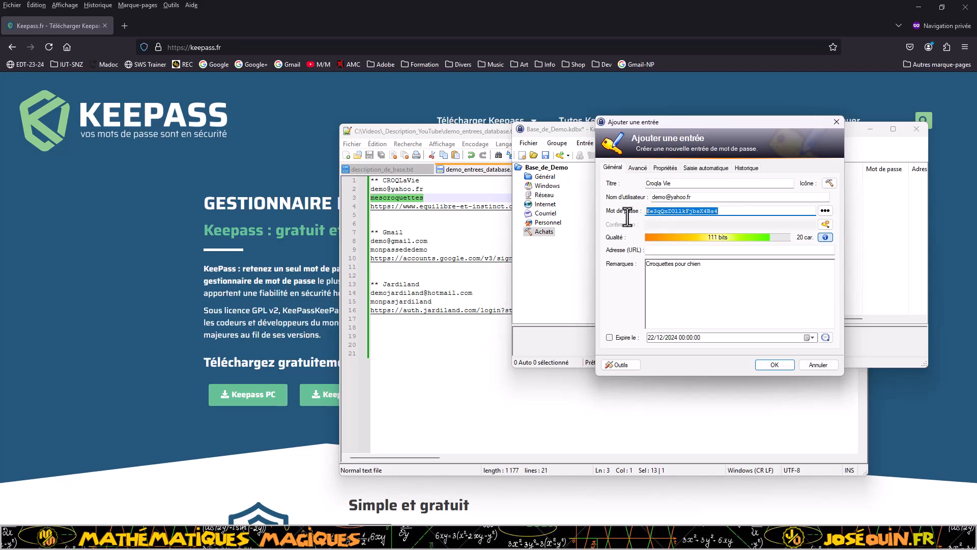
key("ctrl+v")
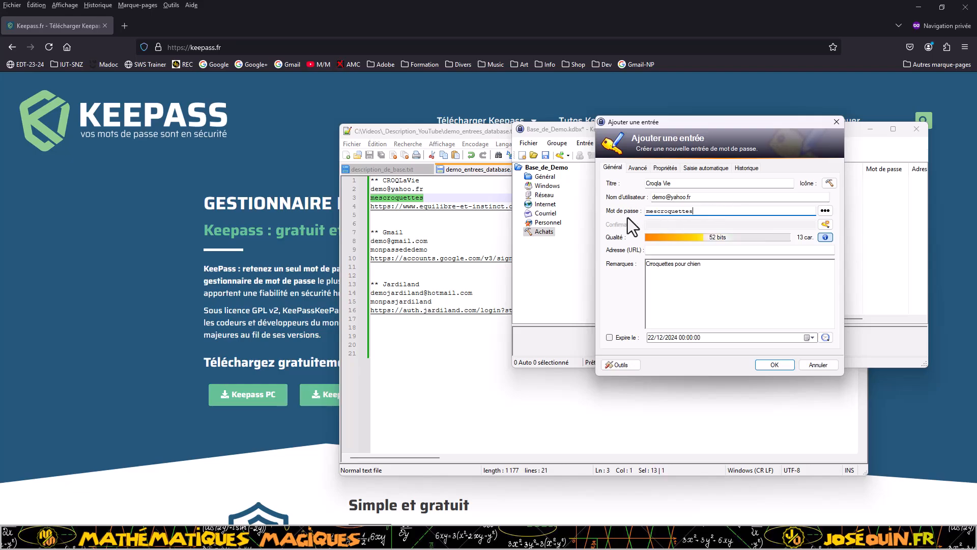
left_click(653, 250)
left_click(456, 223)
left_click_drag(606, 207, 358, 207)
key("ctrl+c")
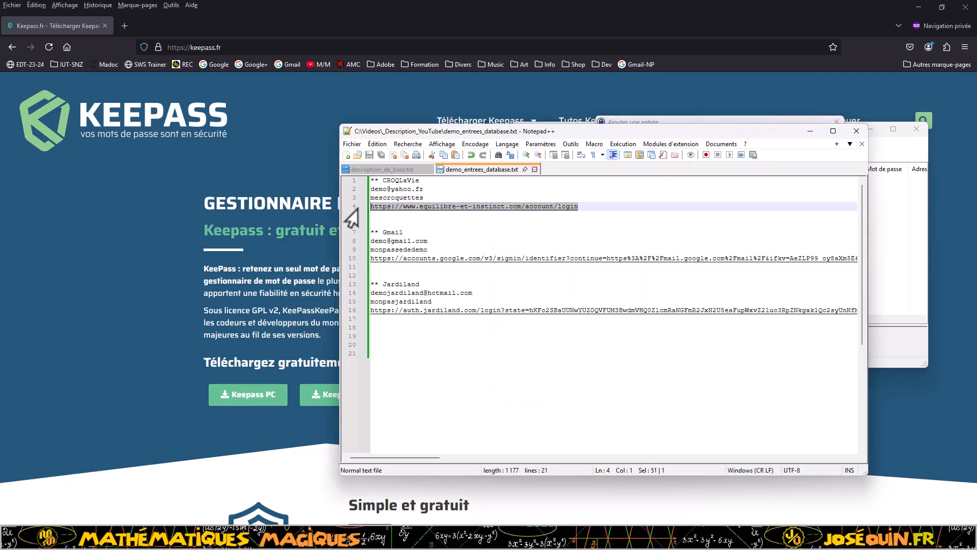
left_click(885, 185)
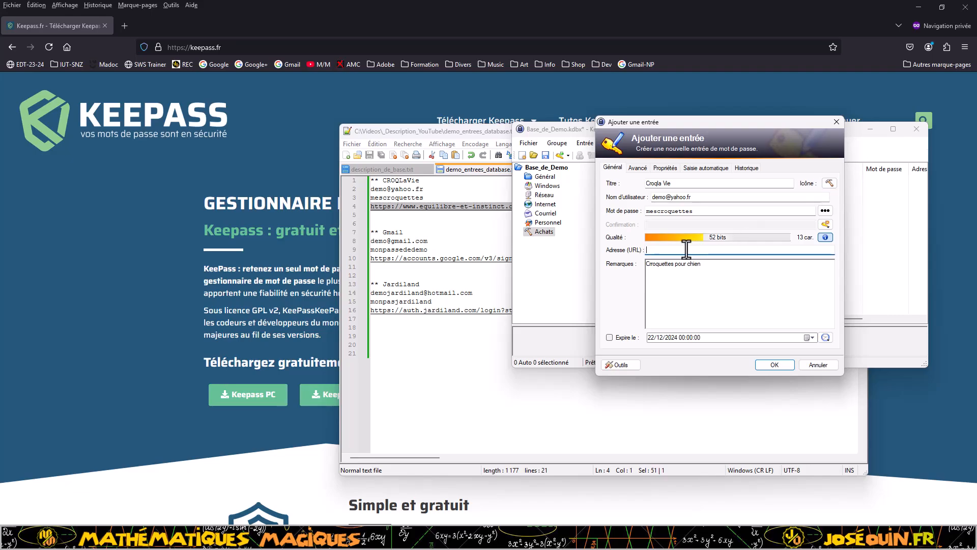
key("ctrl+v")
left_click_drag(701, 211, 646, 212)
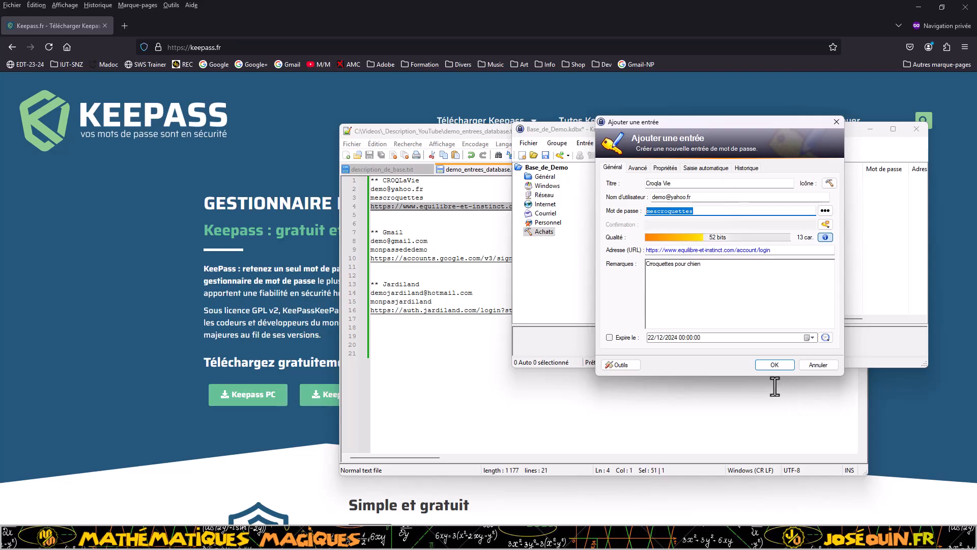
left_click(774, 365)
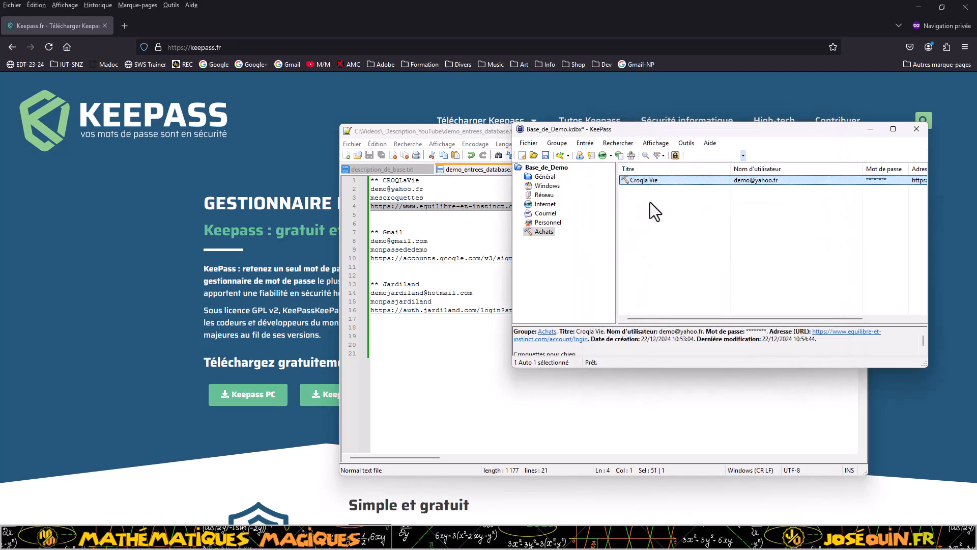
Step: Narrow the group tree to widen the entry list, keeping the Croqla Vie entry in the Achats group selected
left_click(639, 184)
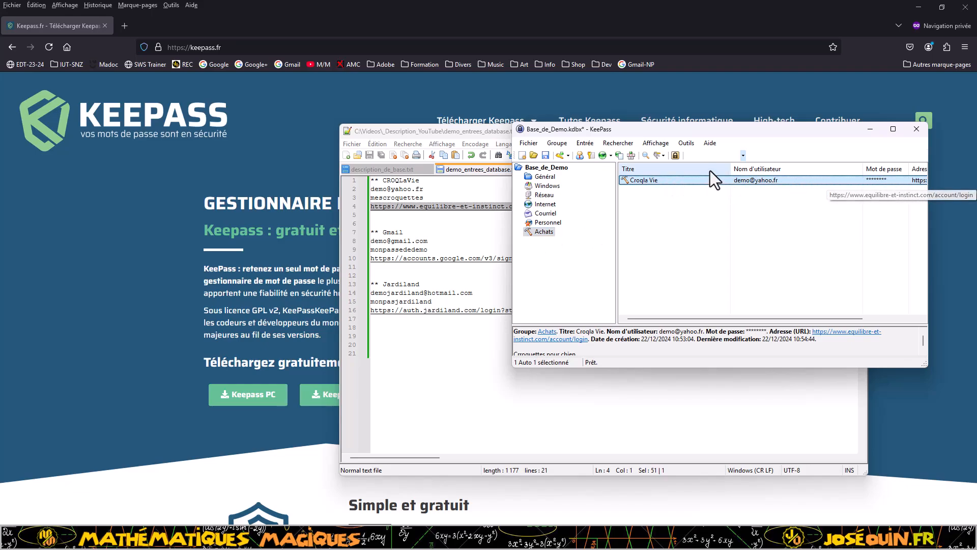
left_click_drag(618, 222, 584, 223)
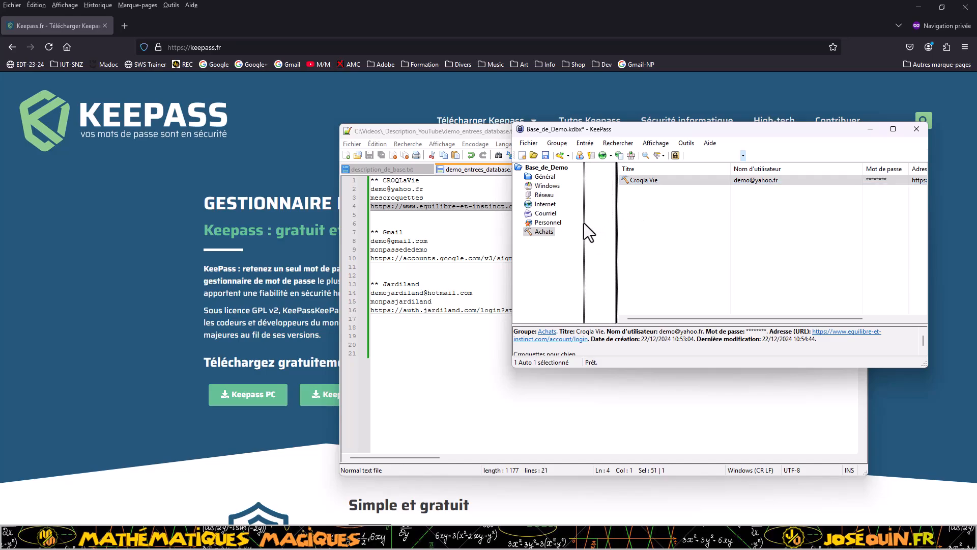
left_click(550, 233)
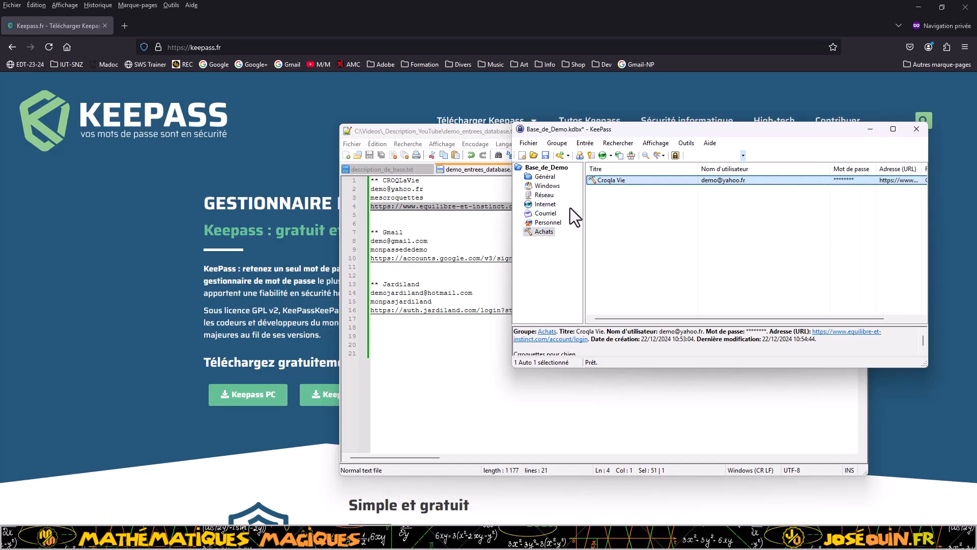
left_click(713, 181)
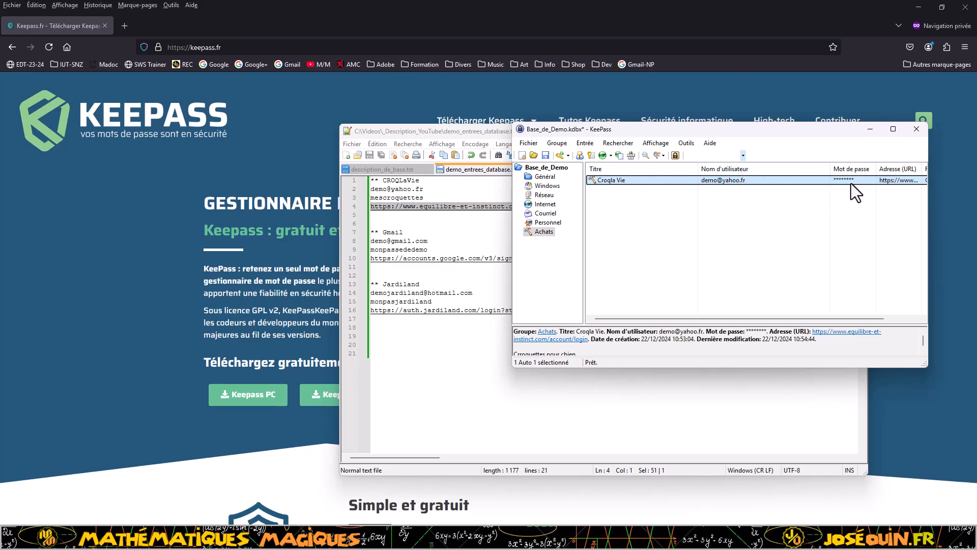
Step: Open the Croqla Vie entry's URL in the browser and close the Gmail inbox tab, leaving the login page's e-mail field active
left_click(602, 155)
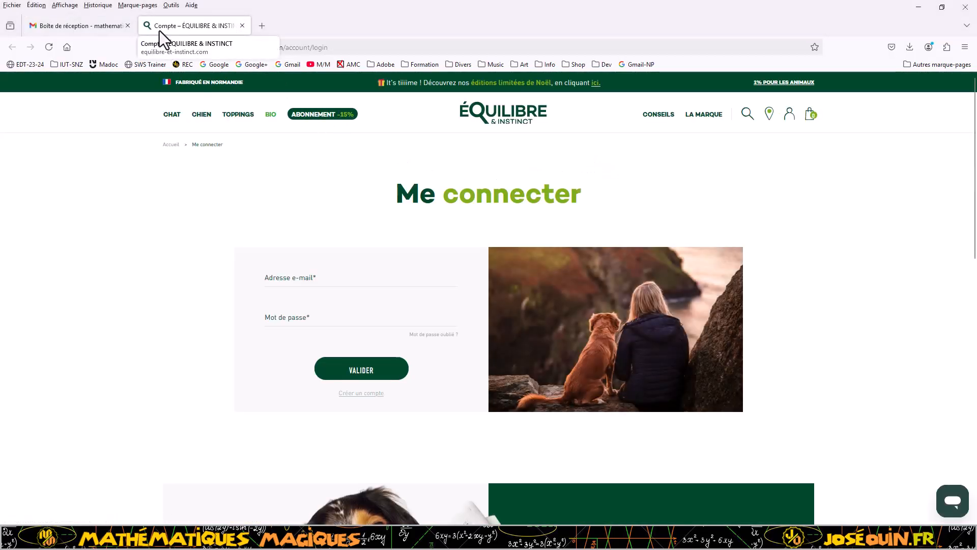
left_click(128, 25)
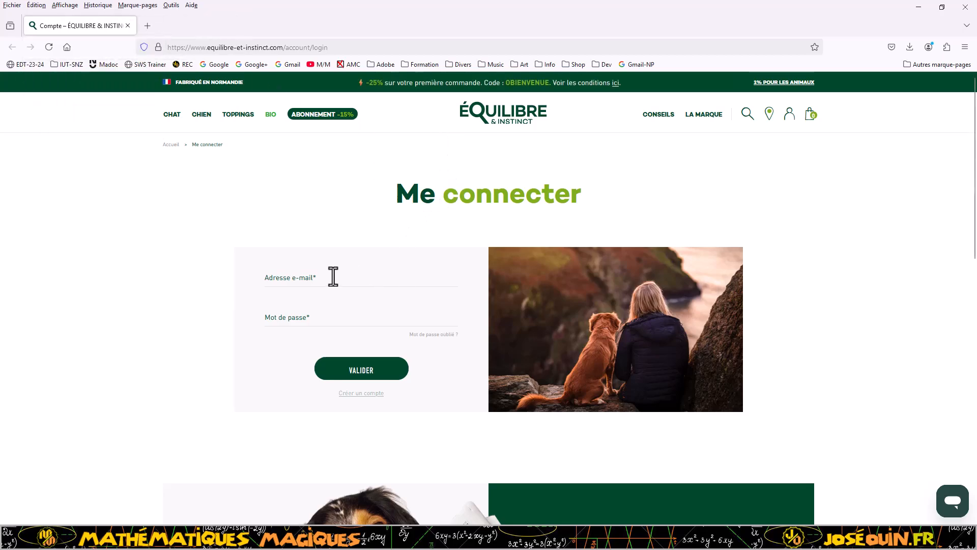
left_click(304, 277)
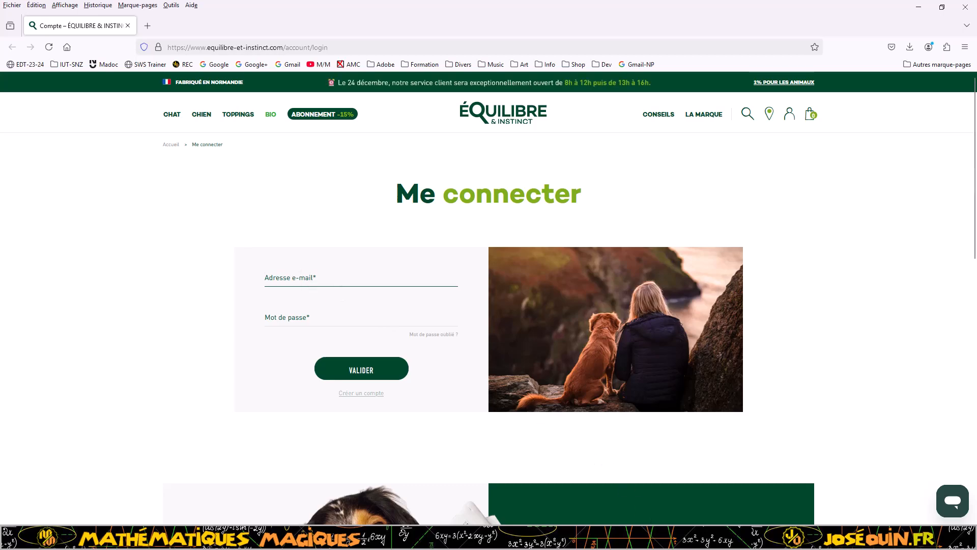
Step: Copy the Croqla Vie entry's user name from KeePass into the login page's Adresse e-mail field
left_click(520, 537)
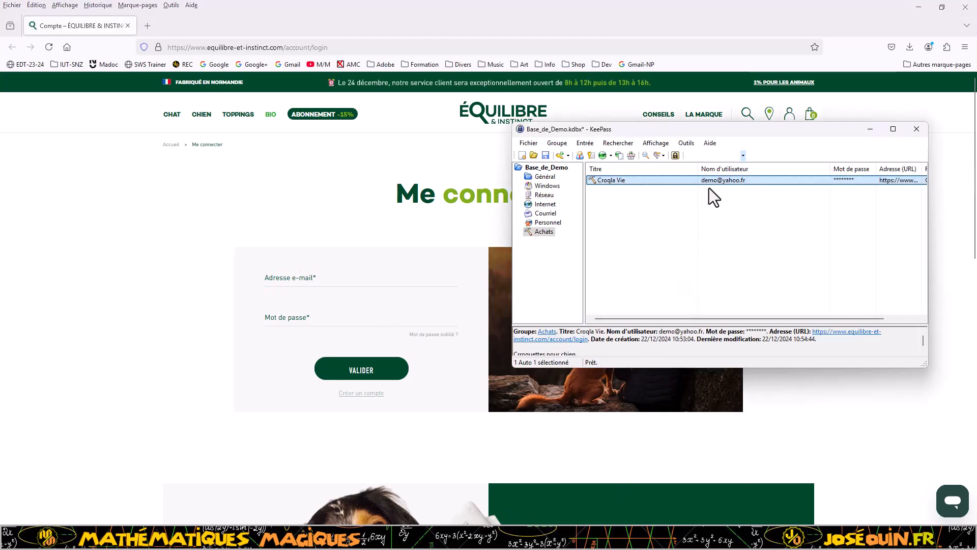
left_click(579, 155)
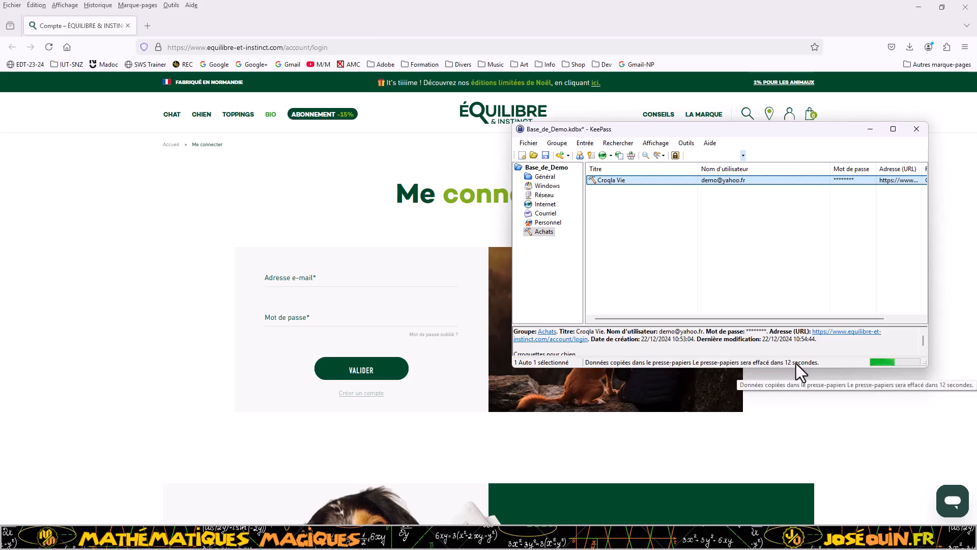
right_click(313, 278)
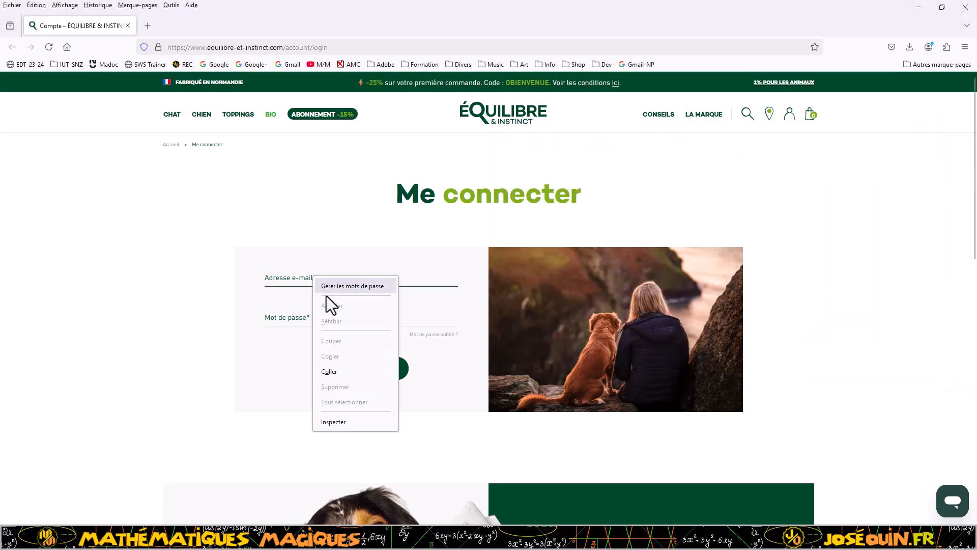
left_click(330, 371)
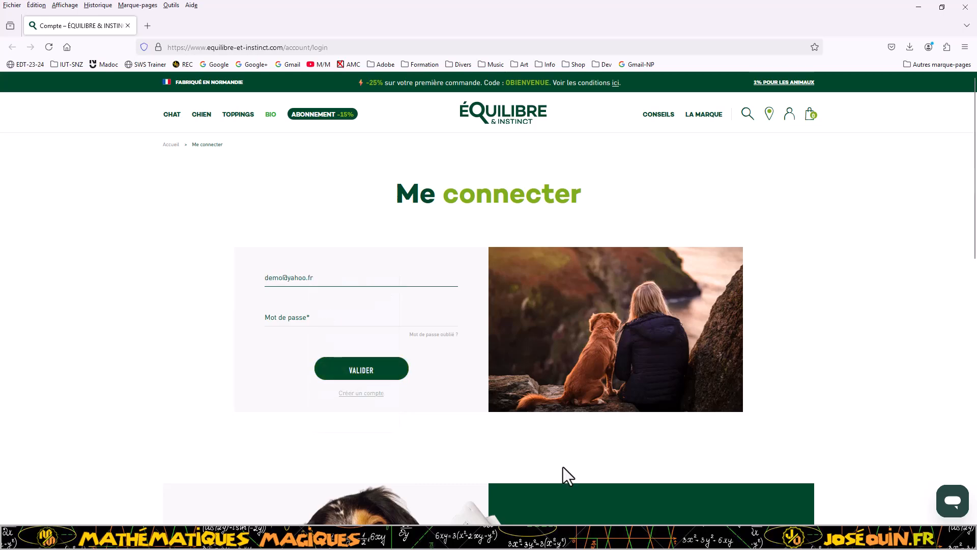
Step: Copy the Croqla Vie account password from KeePass into the login page's Mot de passe field, and minimise the browser window
key("alt+Tab")
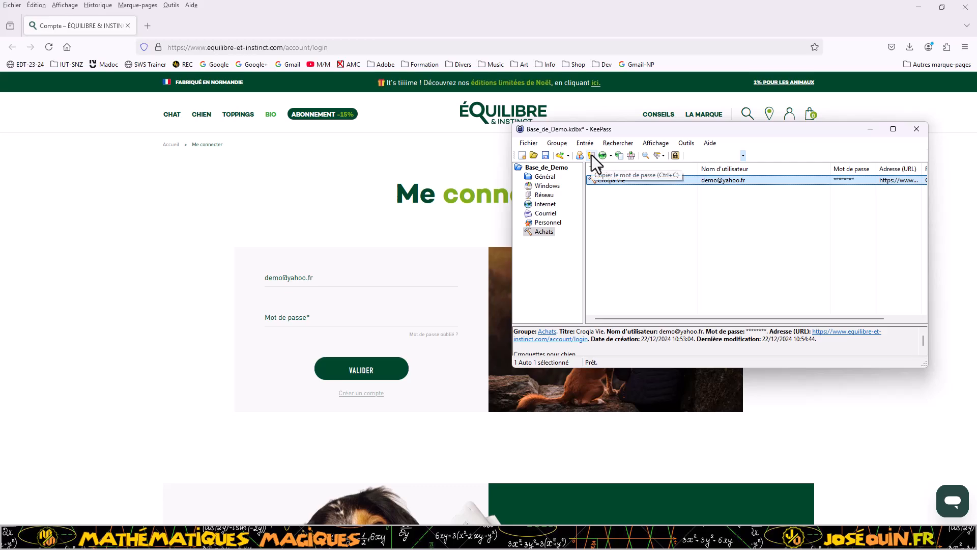
left_click(591, 155)
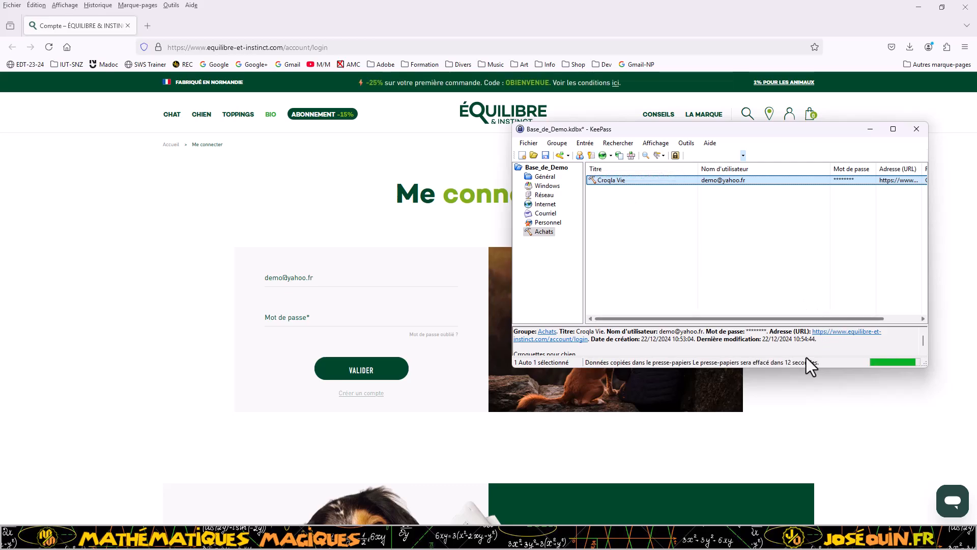
right_click(284, 316)
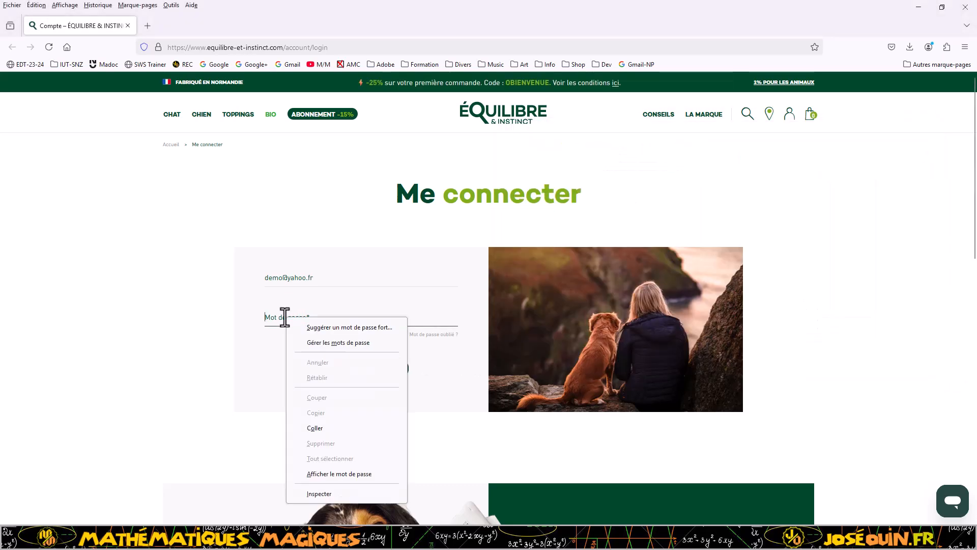
left_click(324, 428)
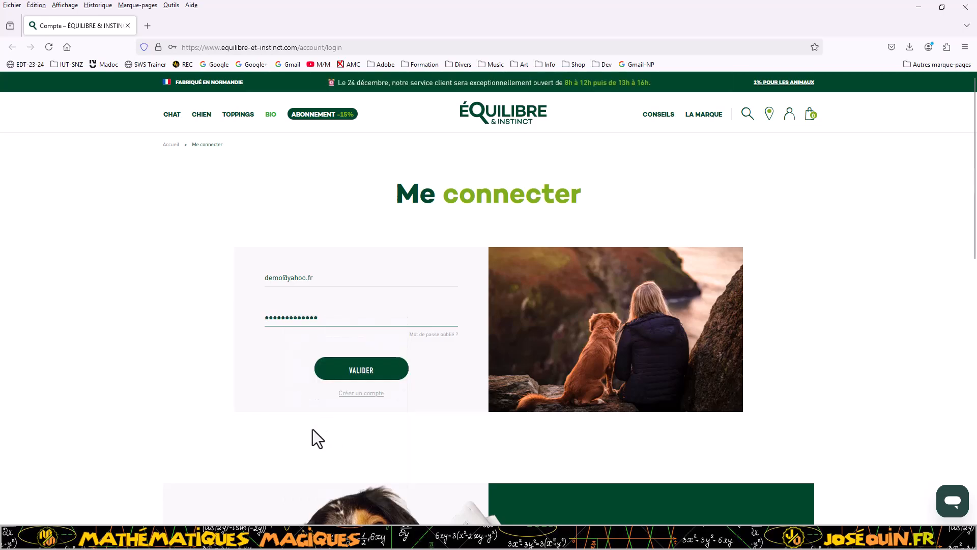
left_click(379, 369)
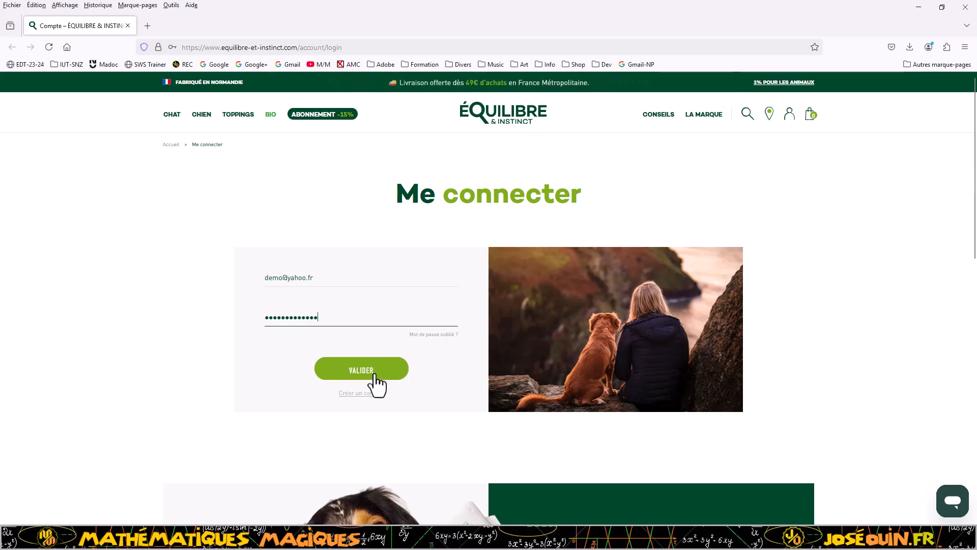
left_click(920, 7)
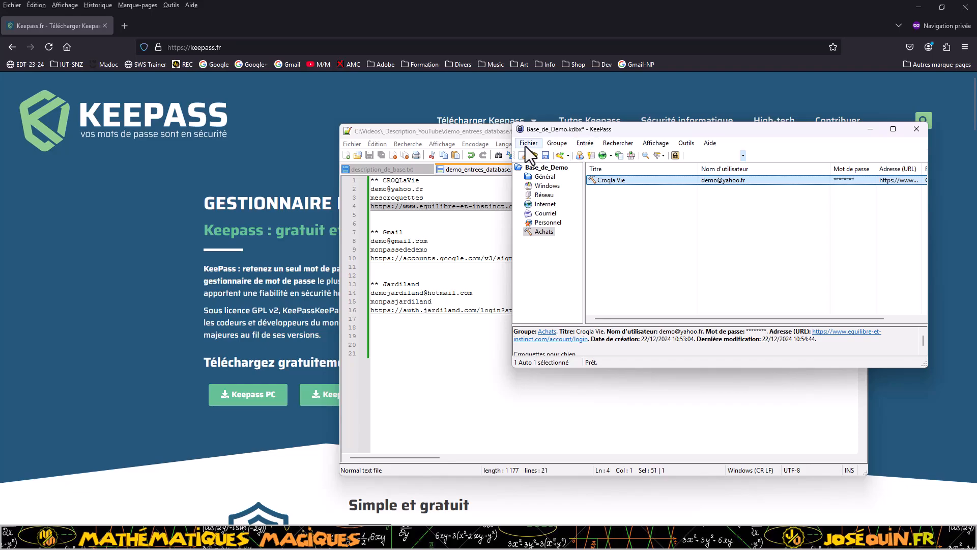
Step: Set the automatic clipboard clearing time to 60 seconds in the KeePass security options
left_click(695, 147)
left_click(715, 240)
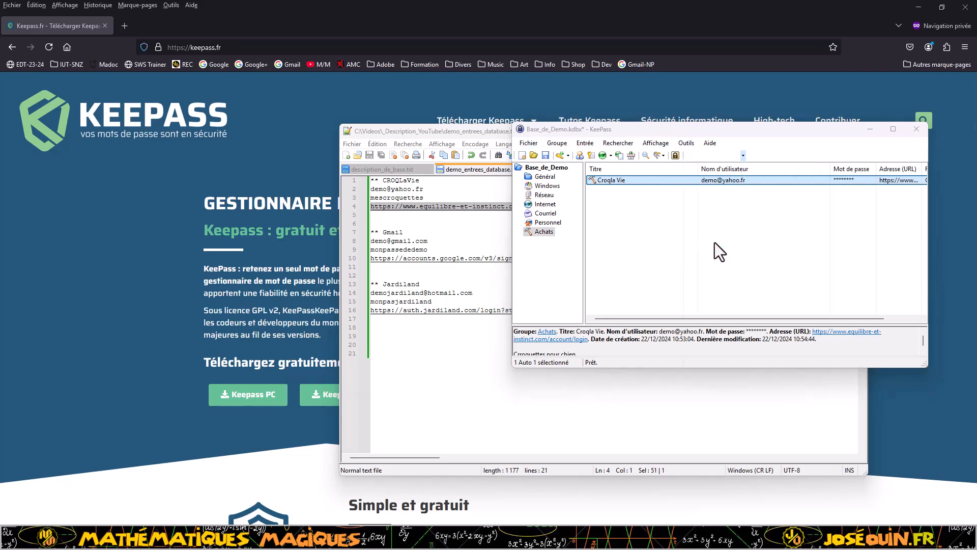
scroll(485, 295, "down", 4)
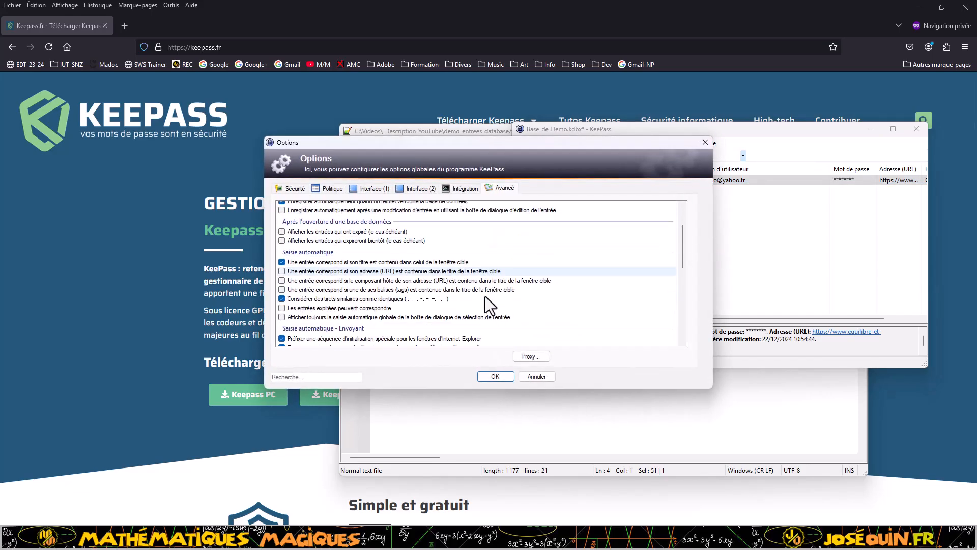
scroll(485, 297, "up", 4)
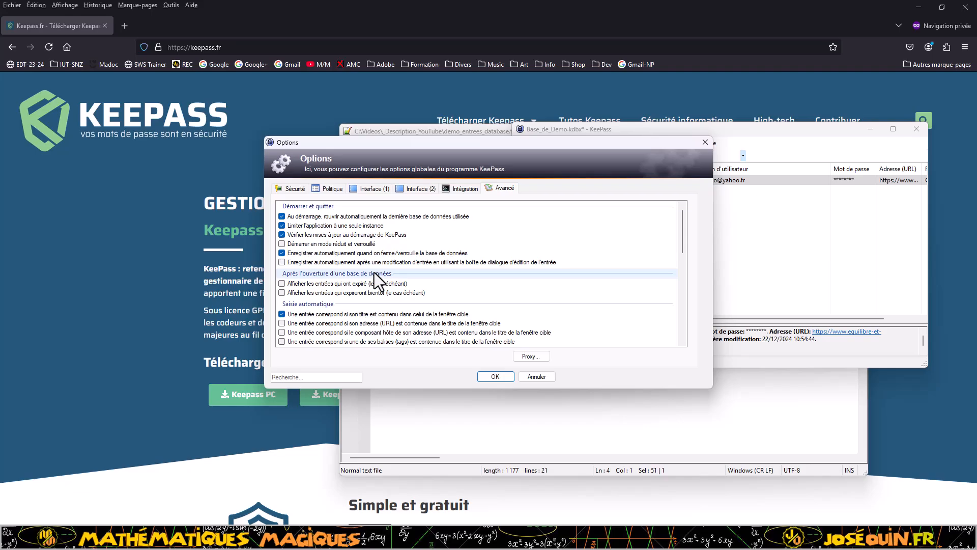
scroll(374, 273, "down", 10)
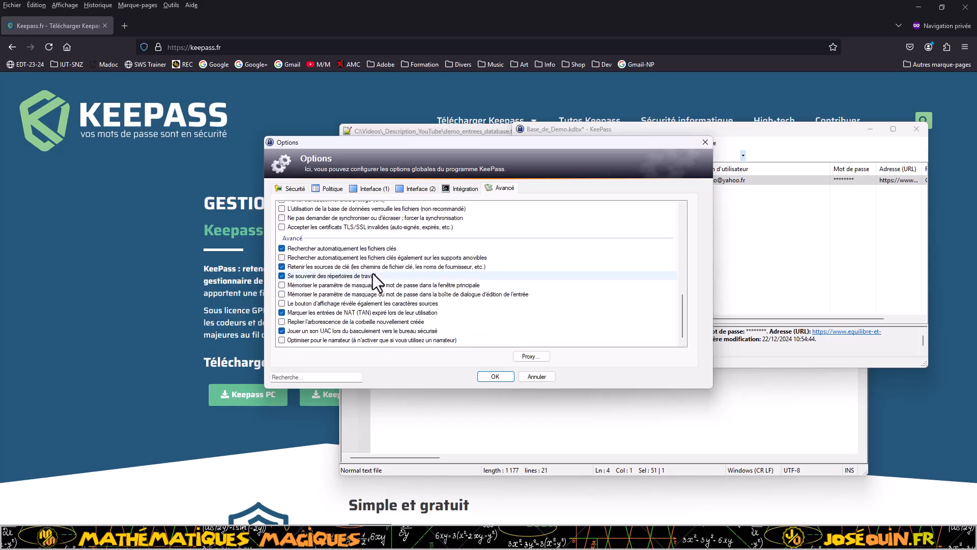
scroll(356, 260, "up", 2)
left_click(294, 188)
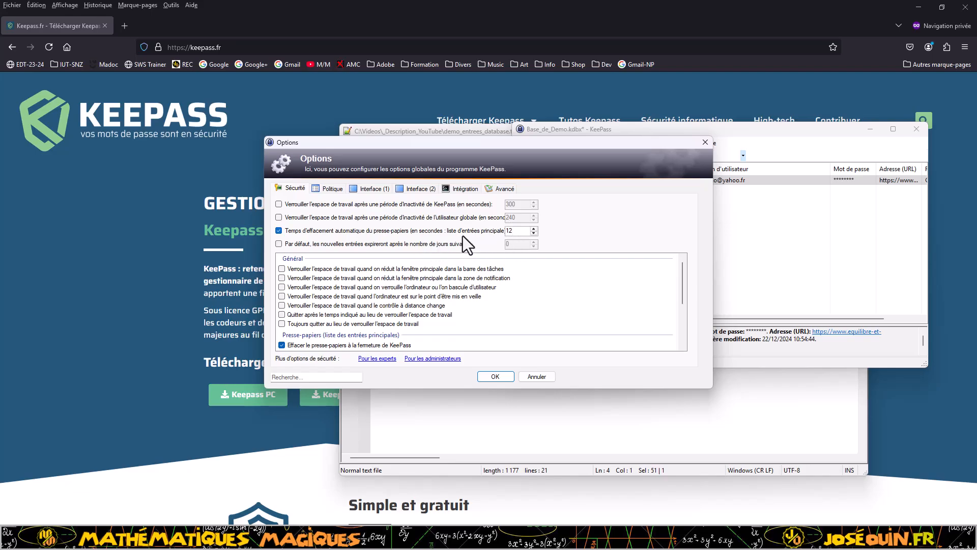
left_click_drag(519, 233, 503, 231)
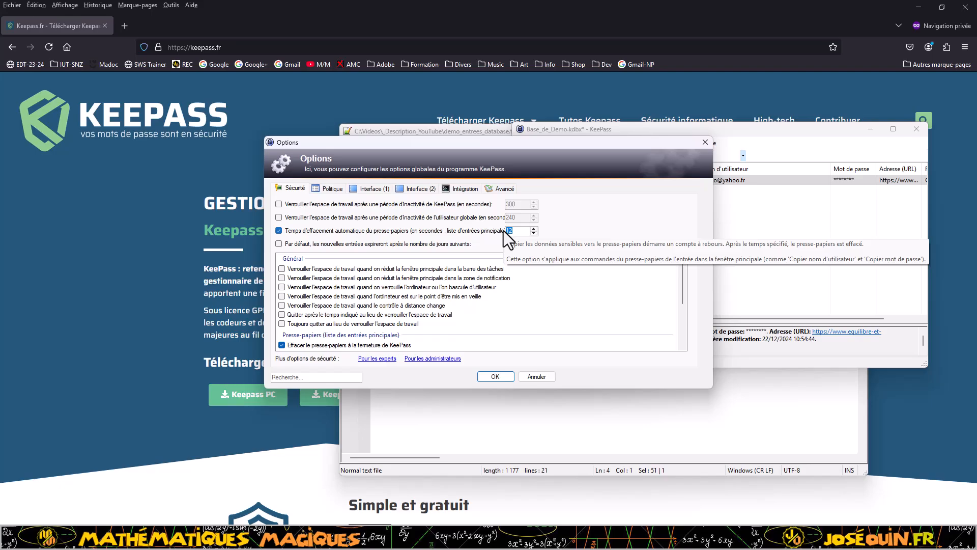
type("60")
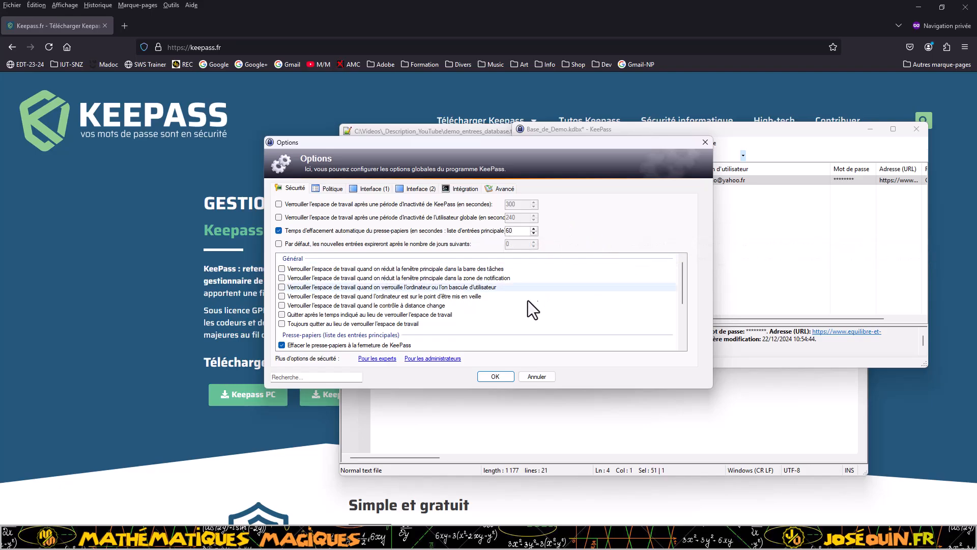
left_click(499, 378)
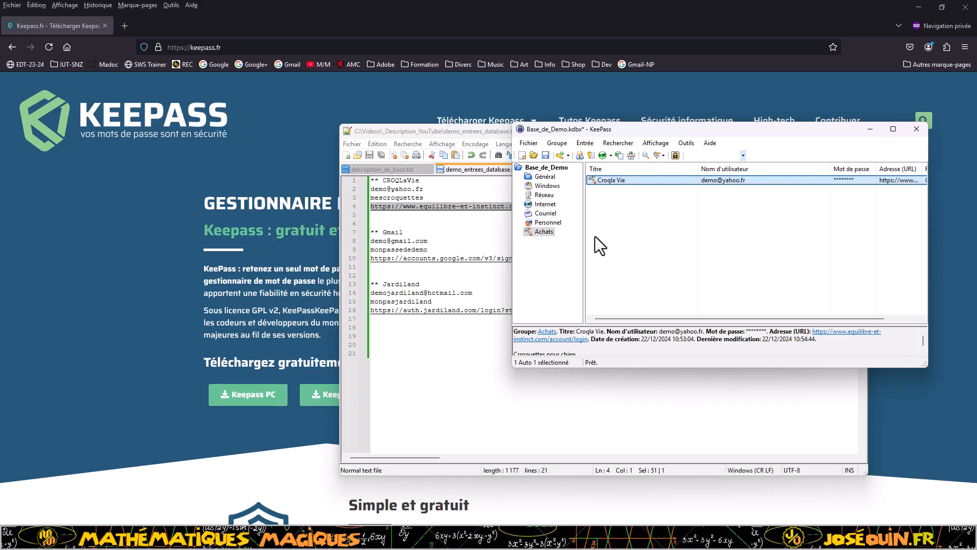
Step: Replace the Croqla Vie entry's password with an automatically generated one, displayed in plain text, and save the entry
left_click_drag(584, 239, 577, 241)
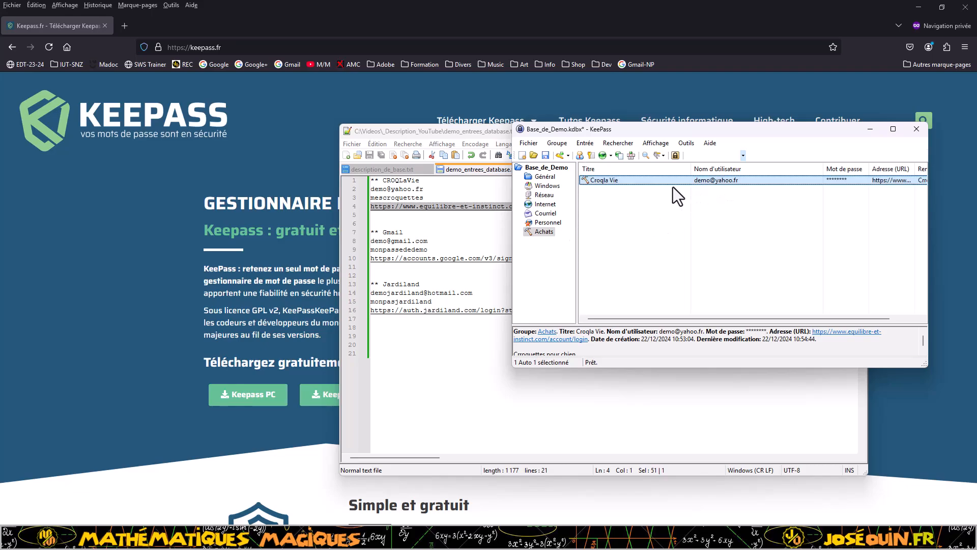
right_click(613, 179)
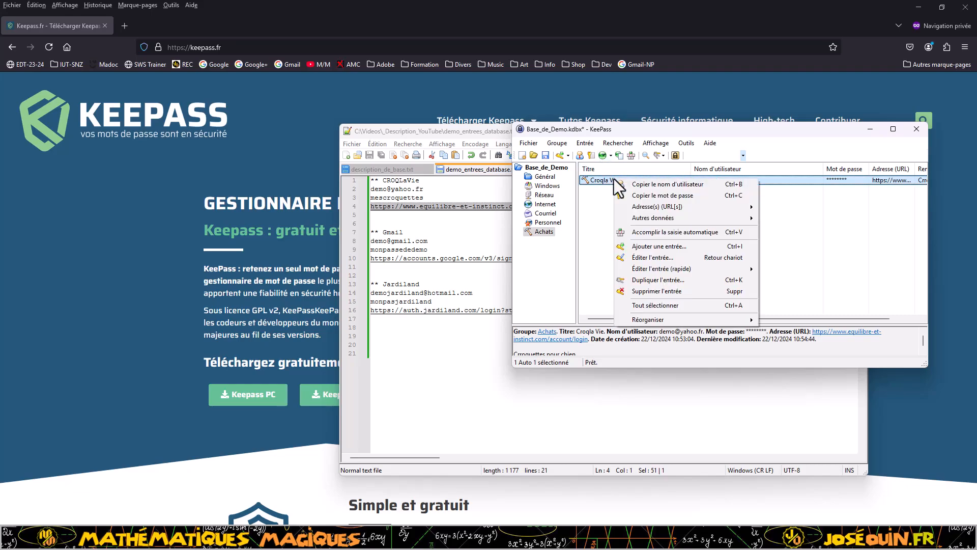
left_click(644, 257)
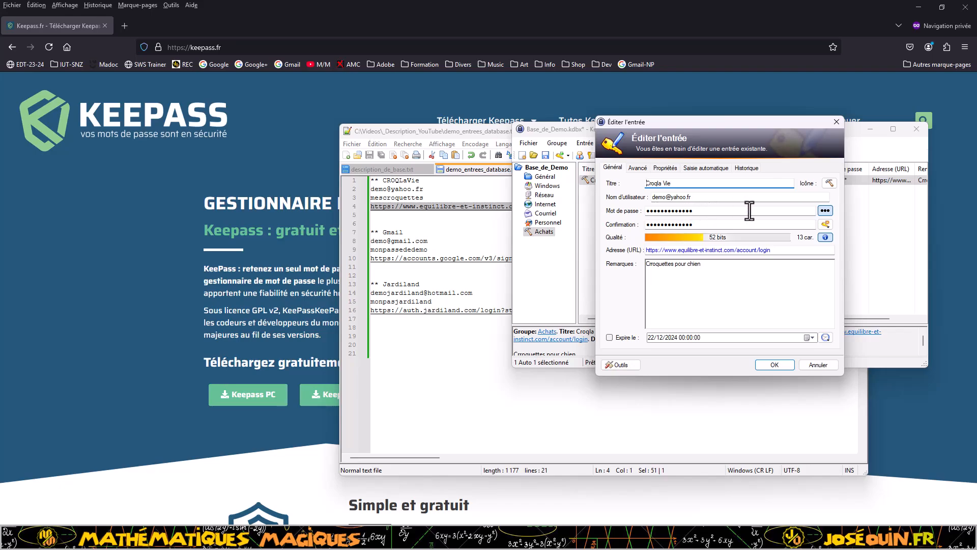
double_click(702, 210)
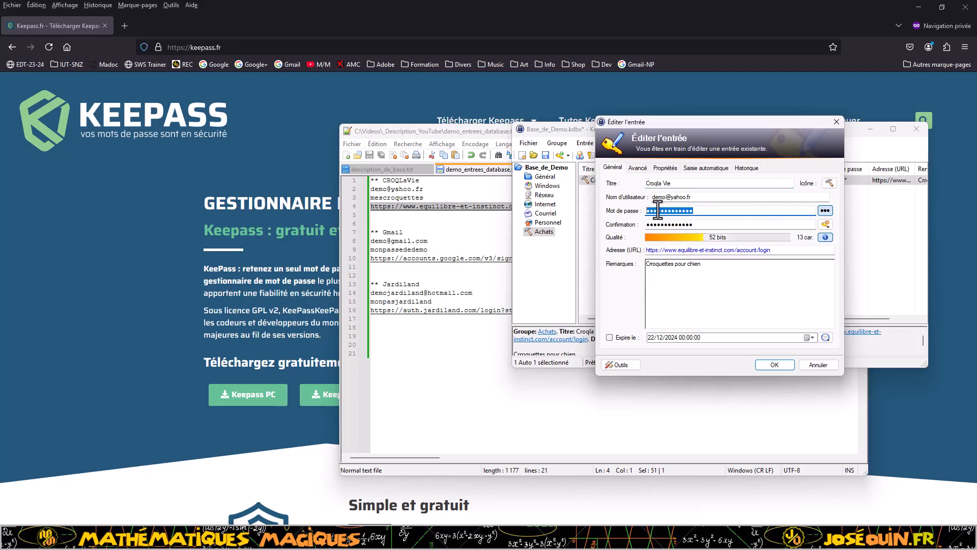
key("BackSpace")
left_click(825, 211)
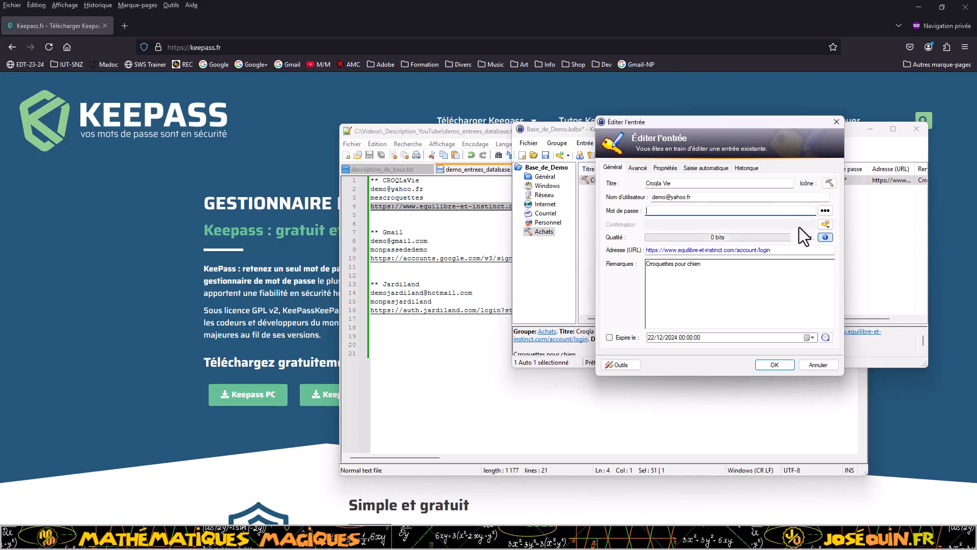
left_click(826, 224)
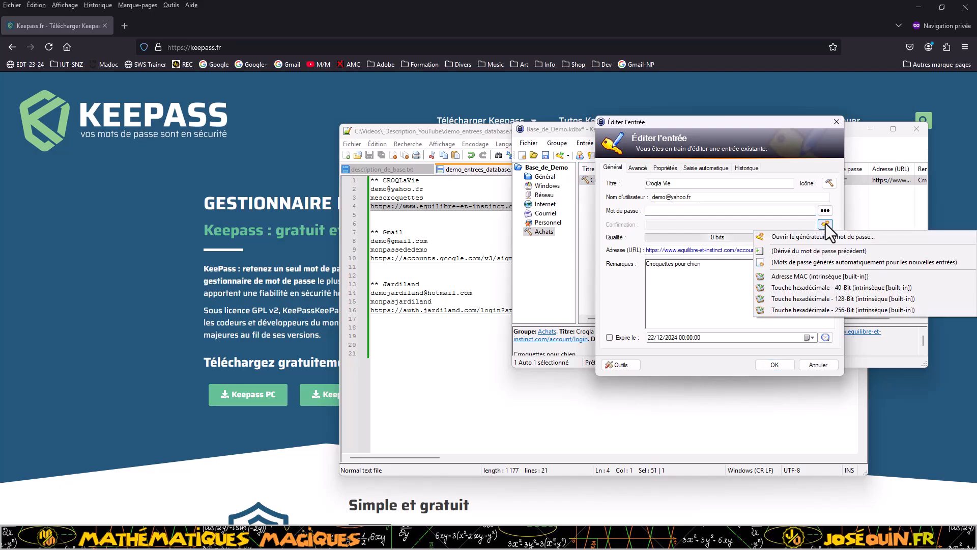
left_click(814, 264)
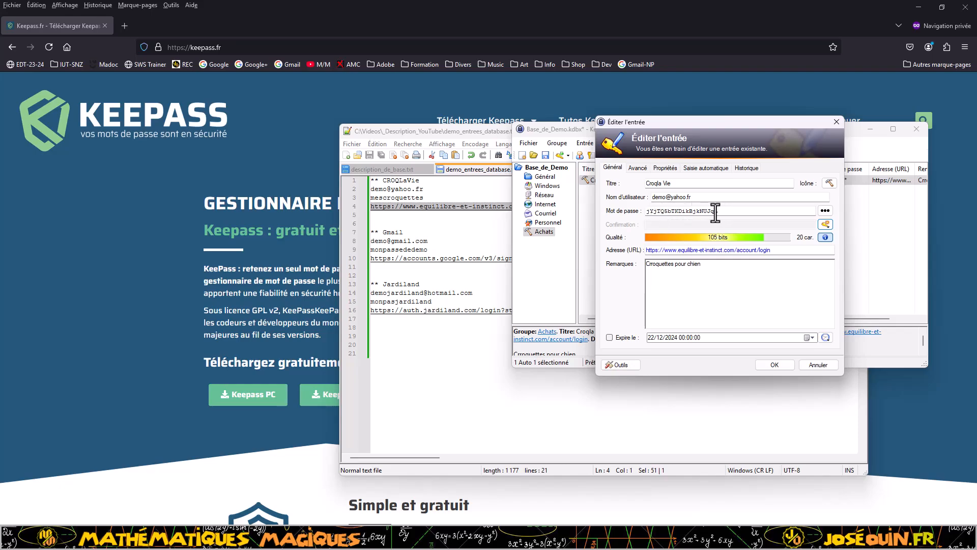
left_click(774, 364)
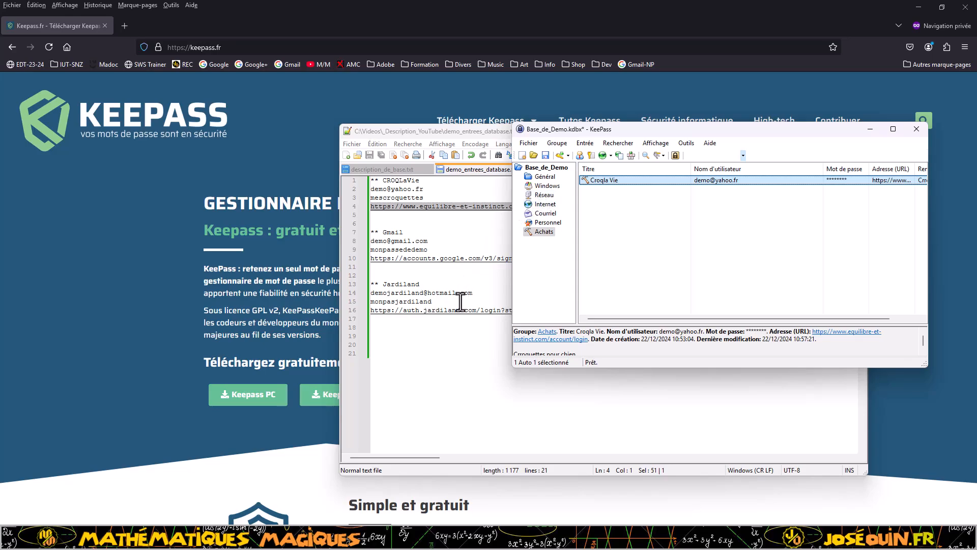
Step: Bring demo_entrees_database.txt in Notepad++ to the front and minimise the KeePass window
left_click(431, 250)
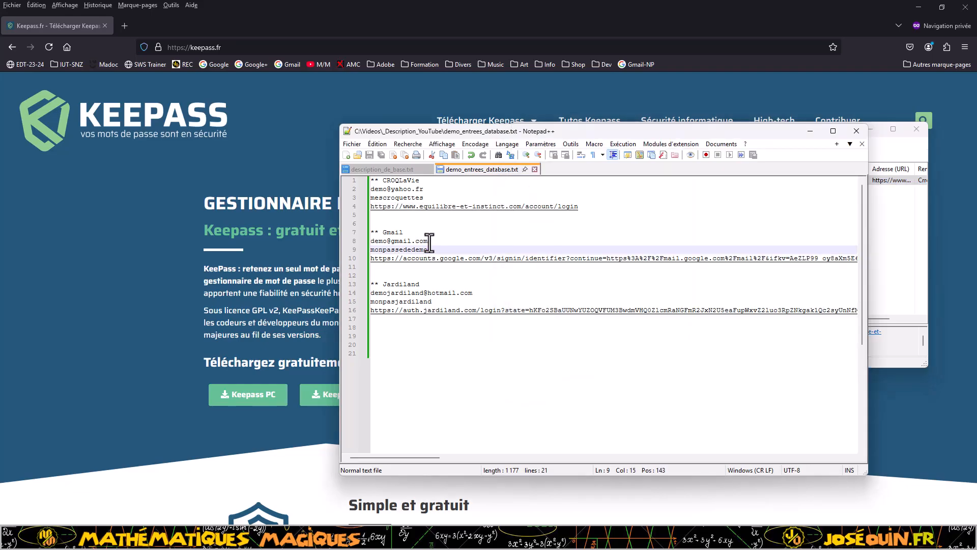
left_click(879, 135)
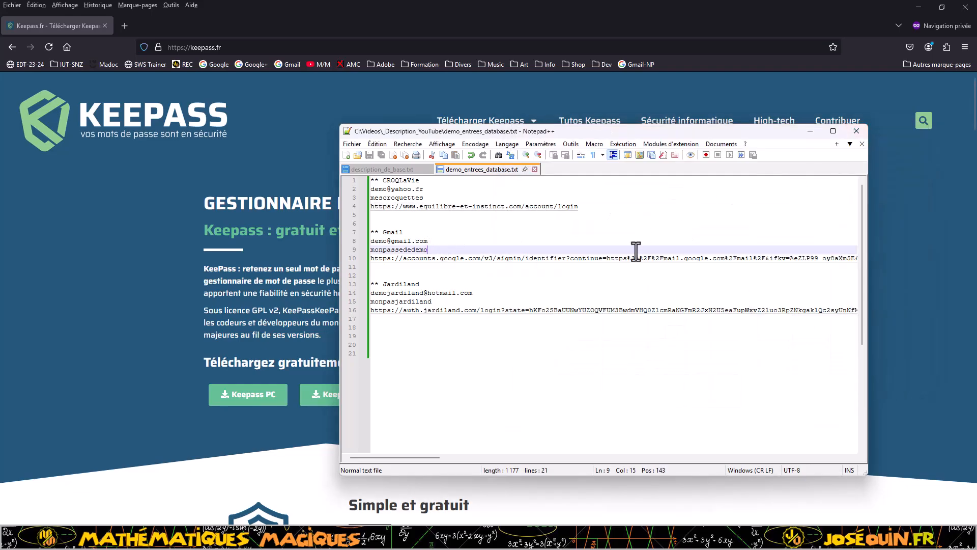
Step: Switch to KeePass, start a new entry in the Courriel group and title it "Mail de Gmial"
left_click(519, 537)
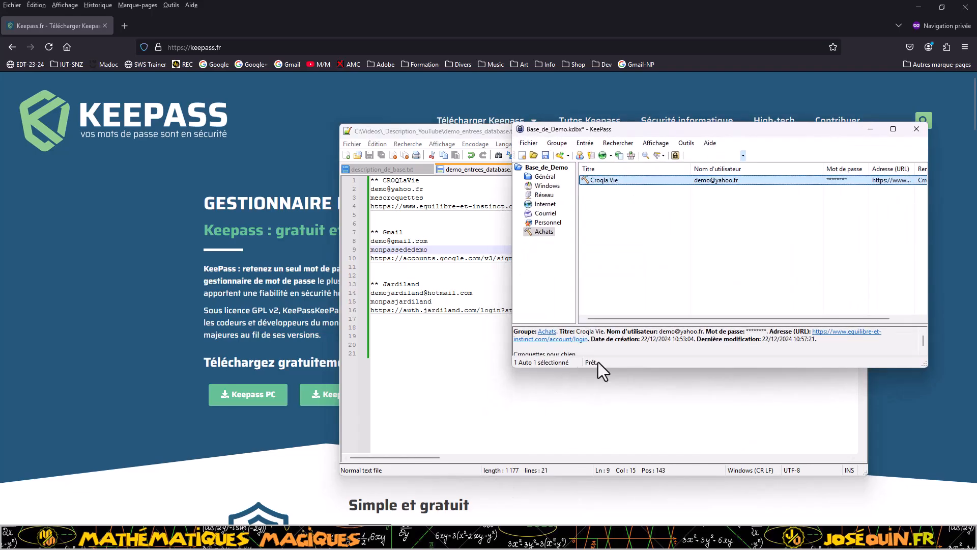
left_click(549, 214)
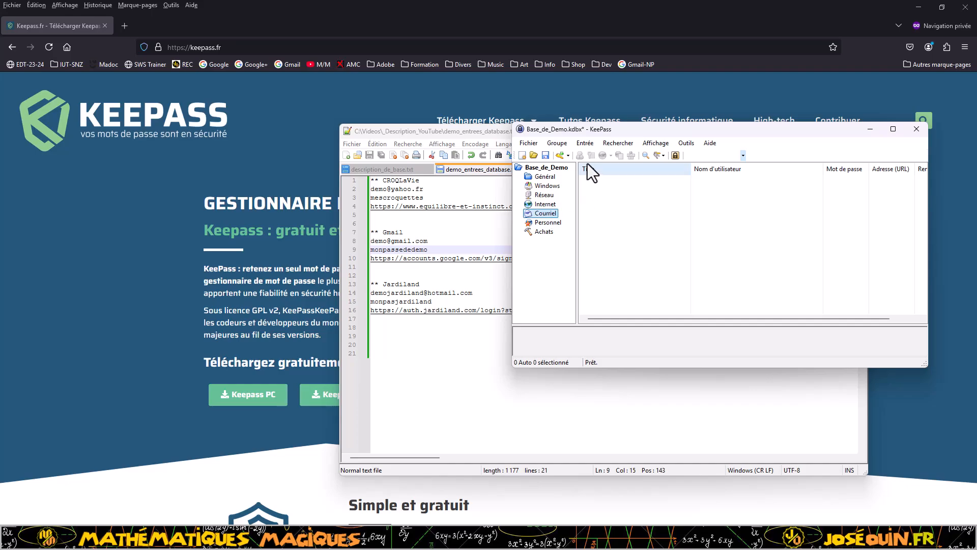
left_click(560, 155)
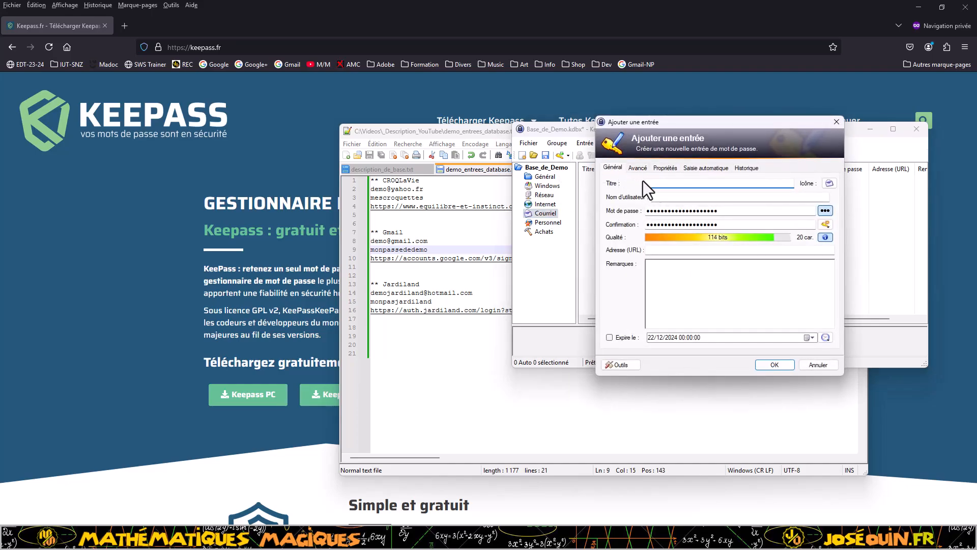
type("Mail de Gm")
key("Tab")
key("Tab")
key("Tab")
key("Tab")
key("Tab")
key("Tab")
key("Tab")
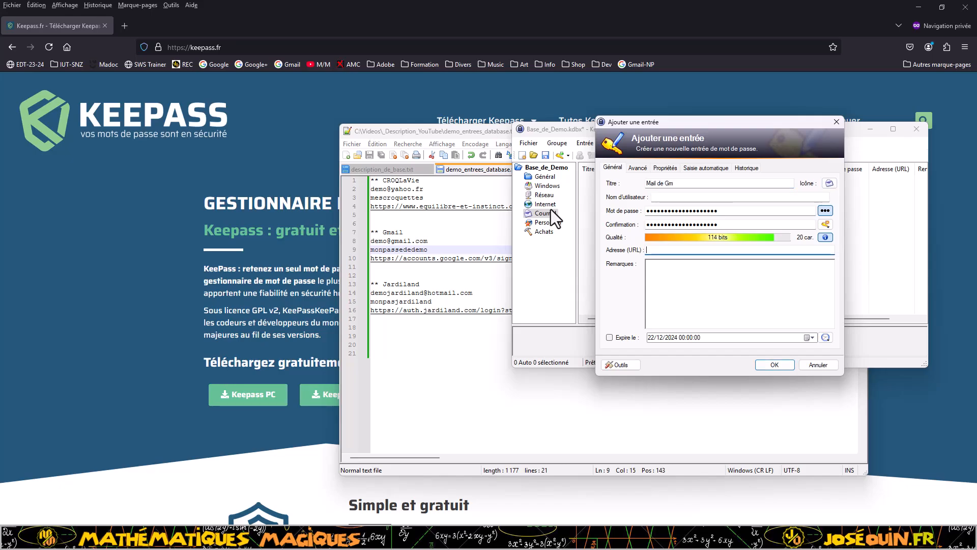
left_click(682, 183)
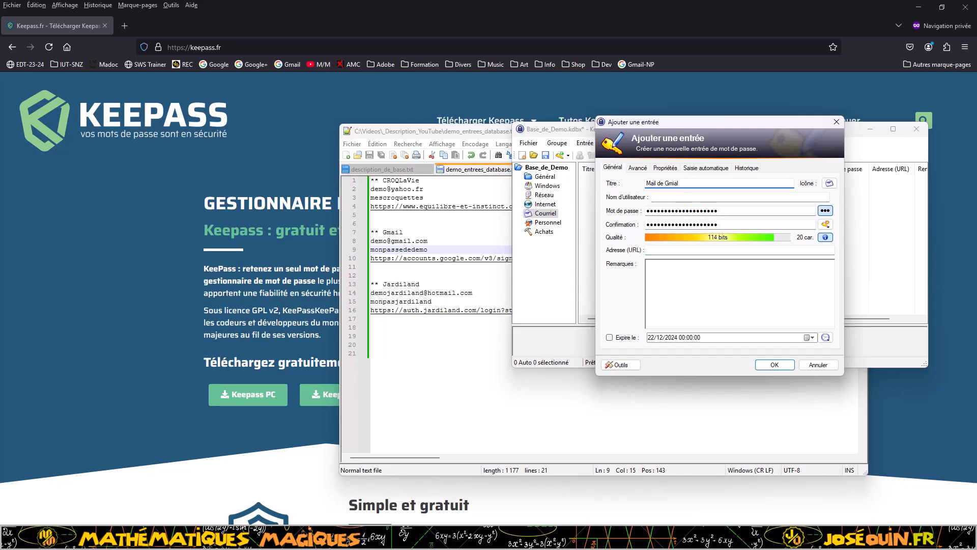
Step: Copy the Gmail account's e-mail address from demo_entrees_database.txt into the new entry's Nom d'utilisateur field
left_click(436, 242)
left_click_drag(436, 242, 350, 251)
key("ctrl+c")
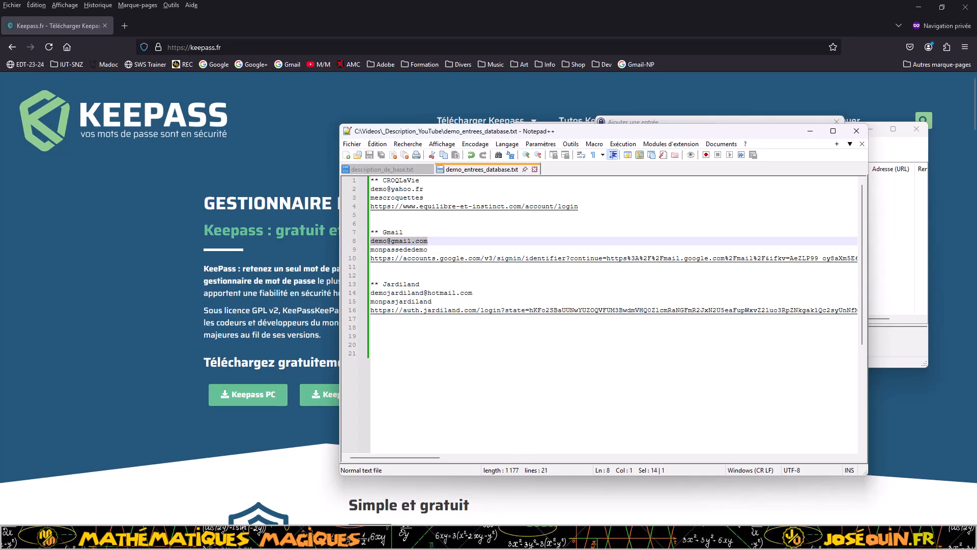
key("alt+Tab")
key("ctrl+v")
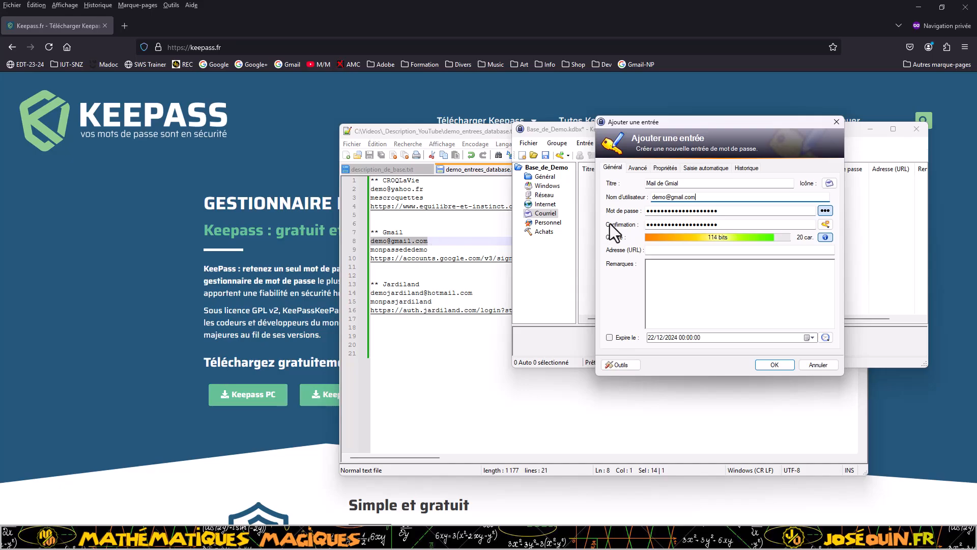
Step: Replace the new entry's generated password, shown in plain text, with the Gmail account password copied from the text file
left_click(438, 247)
left_click_drag(429, 249, 356, 253)
key("ctrl+c")
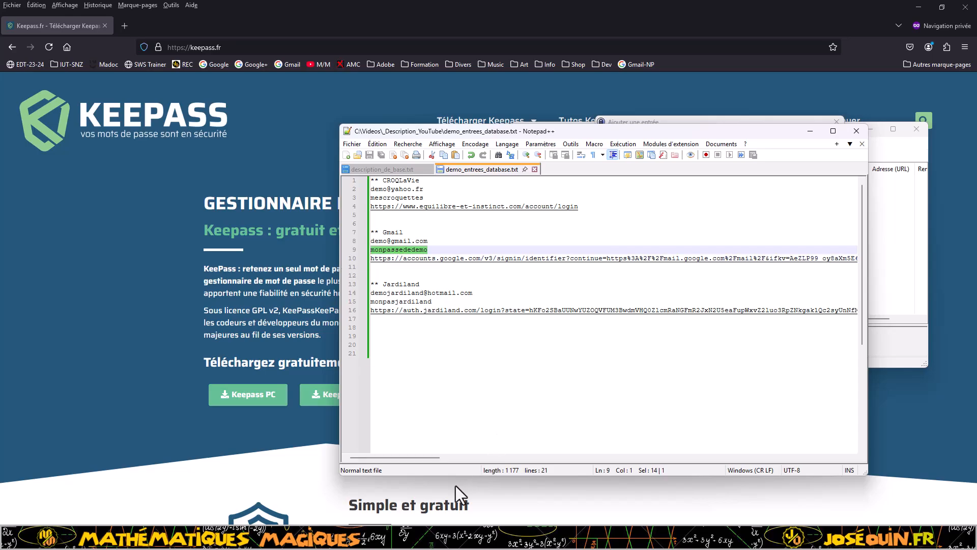
mouse_move(399, 538)
left_click(583, 538)
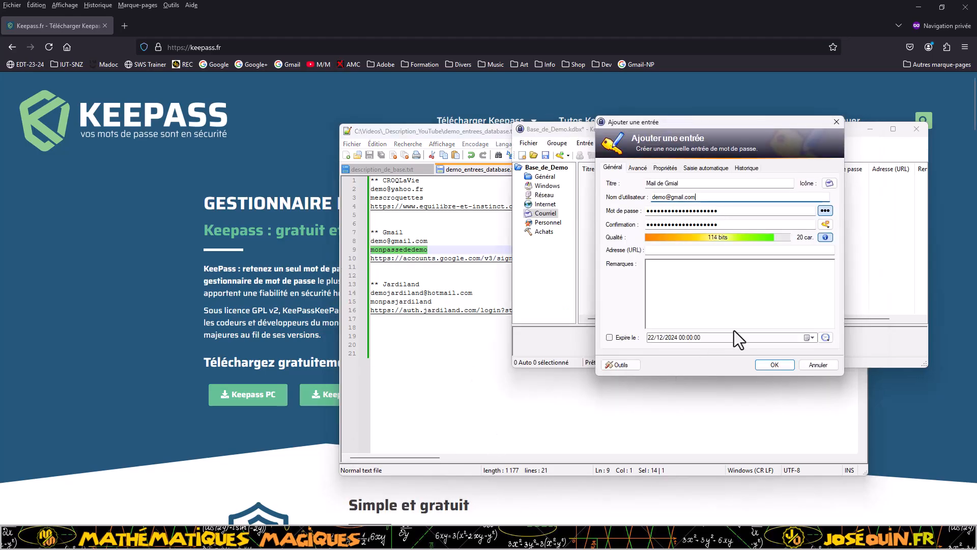
left_click(825, 210)
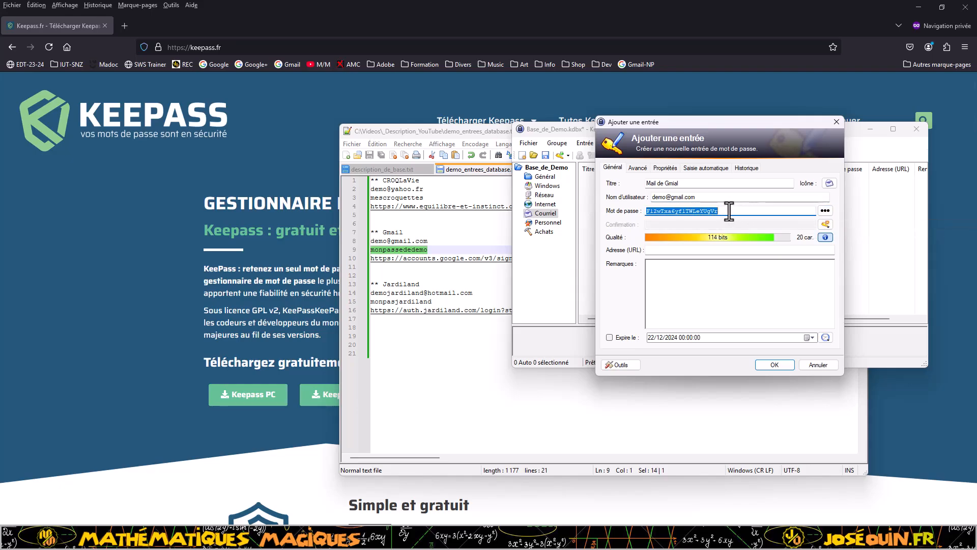
key("BackSpace")
key("ctrl+v")
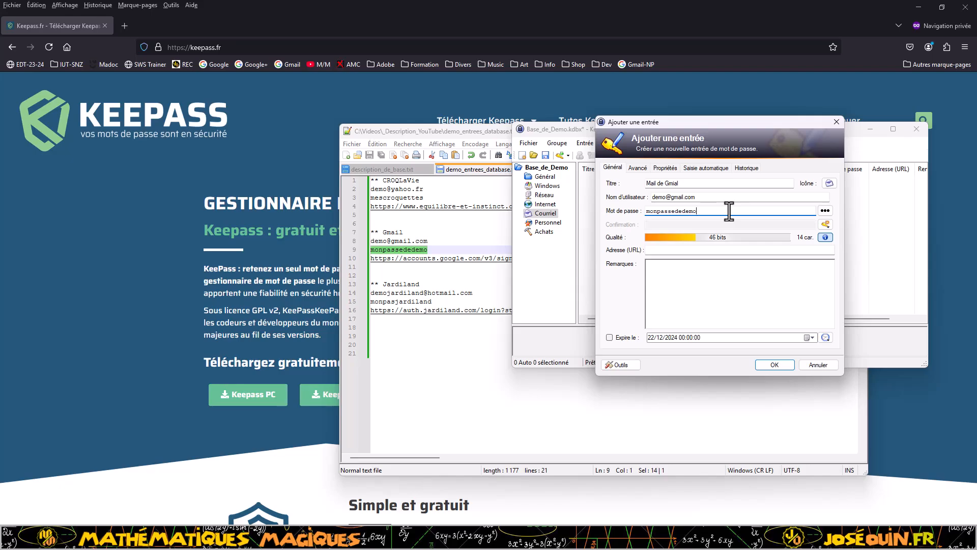
Step: Copy the Gmail accounts.google.com sign-in address from the text file into the entry's Adresse (URL) field and save the entry
left_click(426, 267)
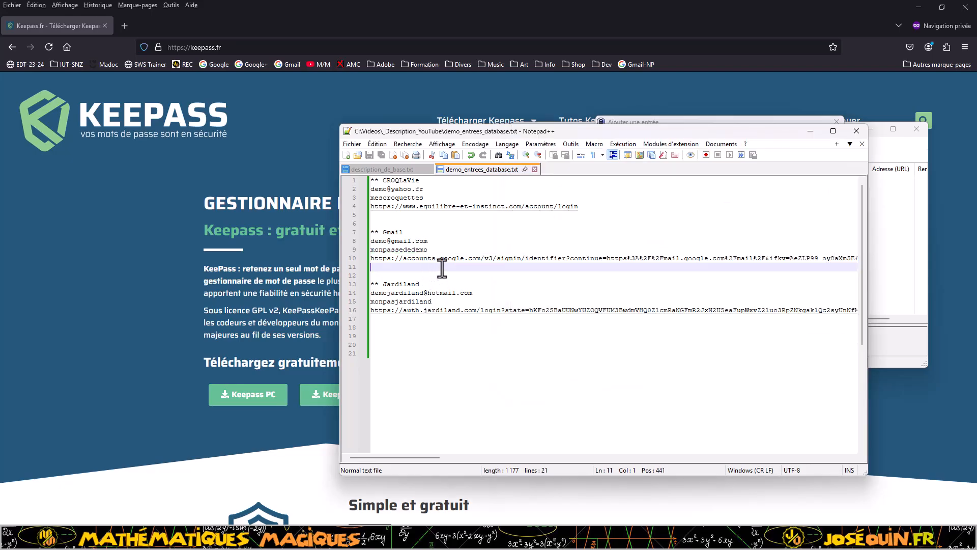
key("shift+Up")
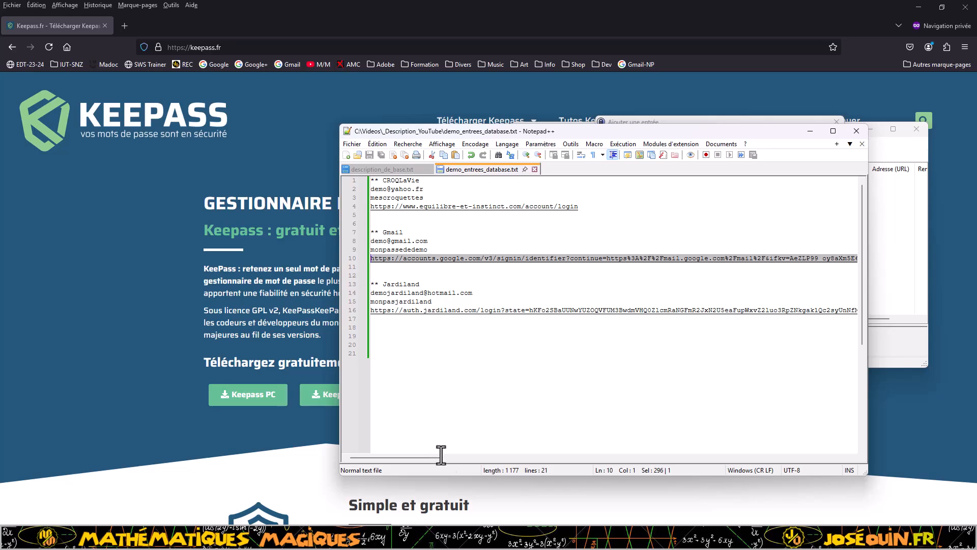
left_click(425, 537)
left_click(661, 249)
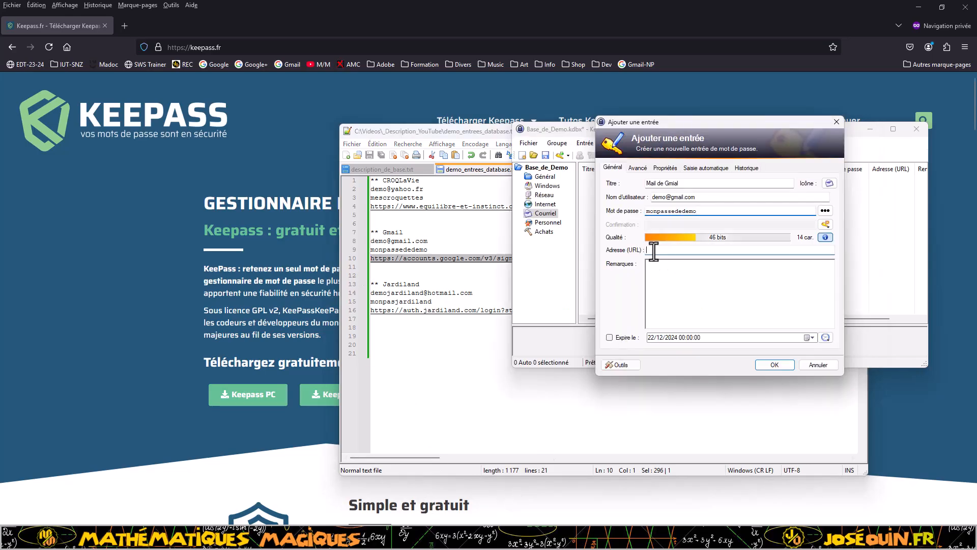
key("ctrl+v")
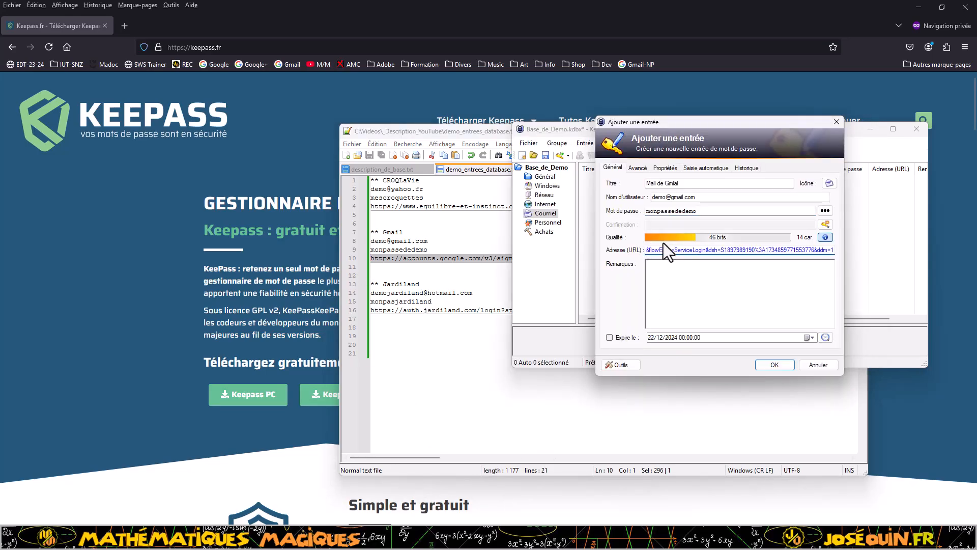
left_click(774, 365)
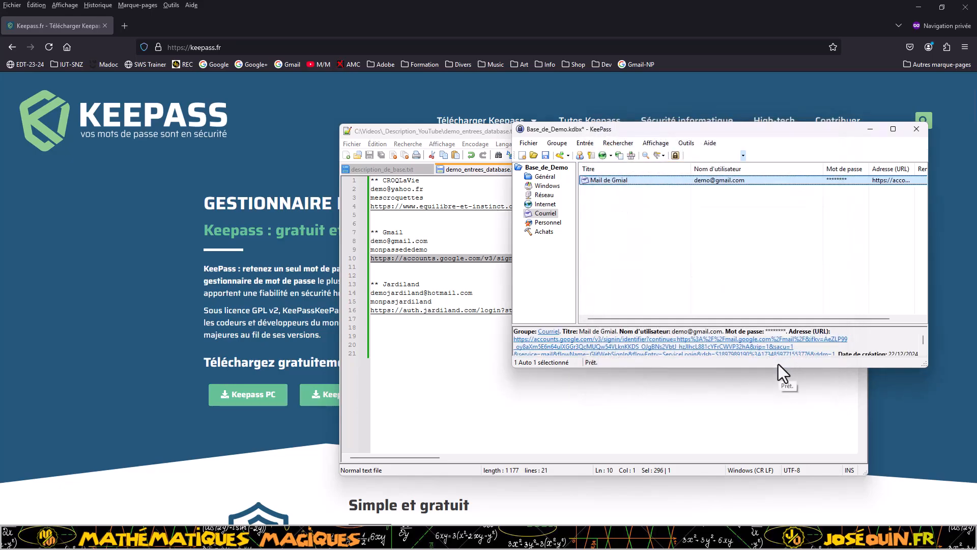
Step: Correct the Gmail entry's title to "Mail de Gmail" and save the Base_de_Demo database
right_click(631, 179)
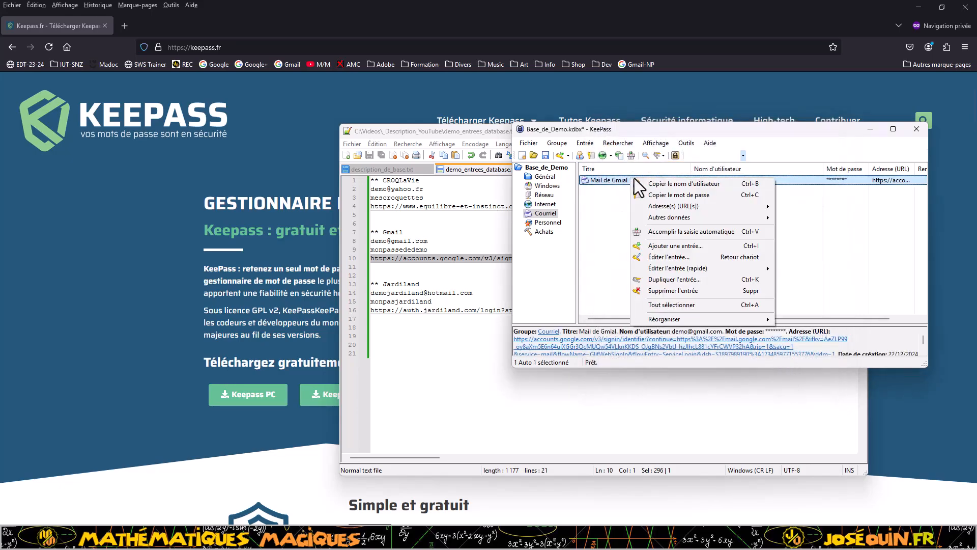
left_click(668, 256)
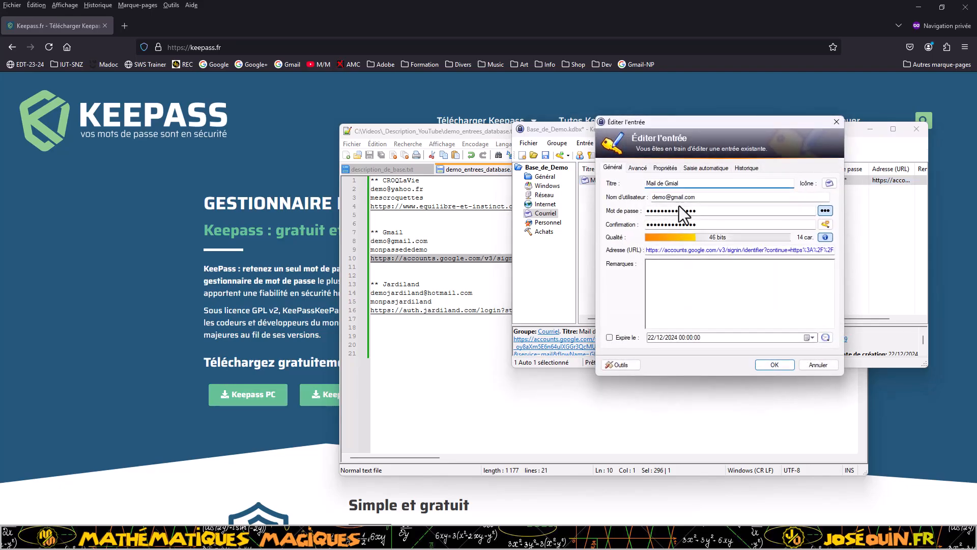
key("BackSpace")
key("Right")
type("i")
key("Return")
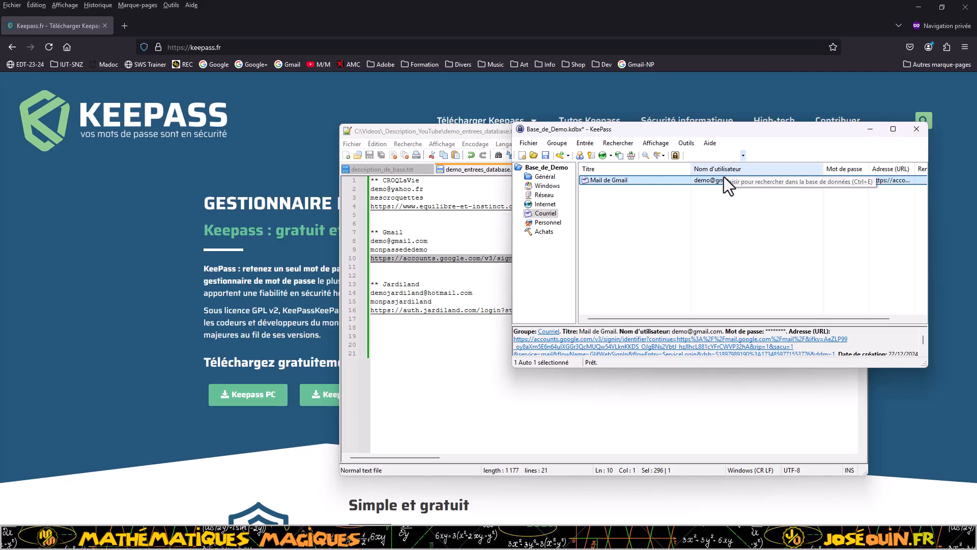
left_click(528, 143)
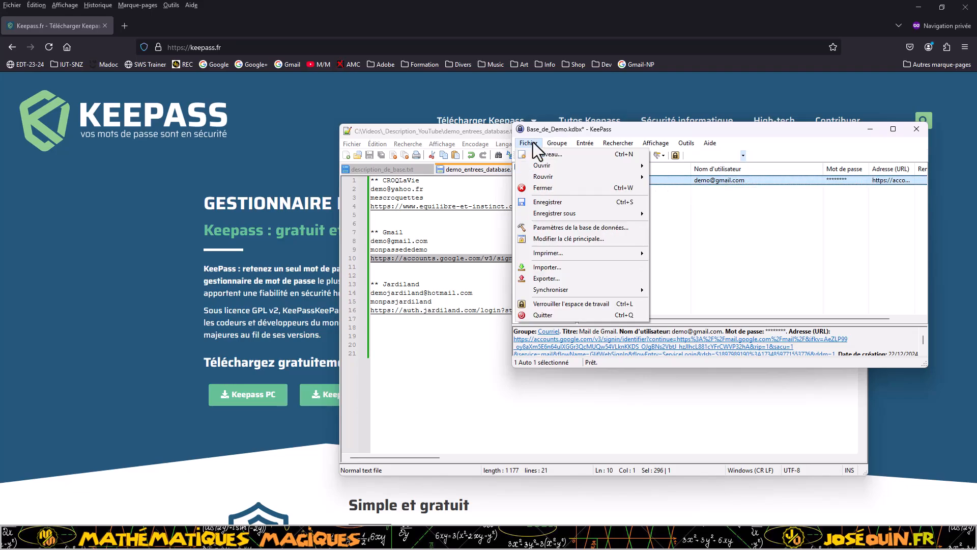
left_click(546, 203)
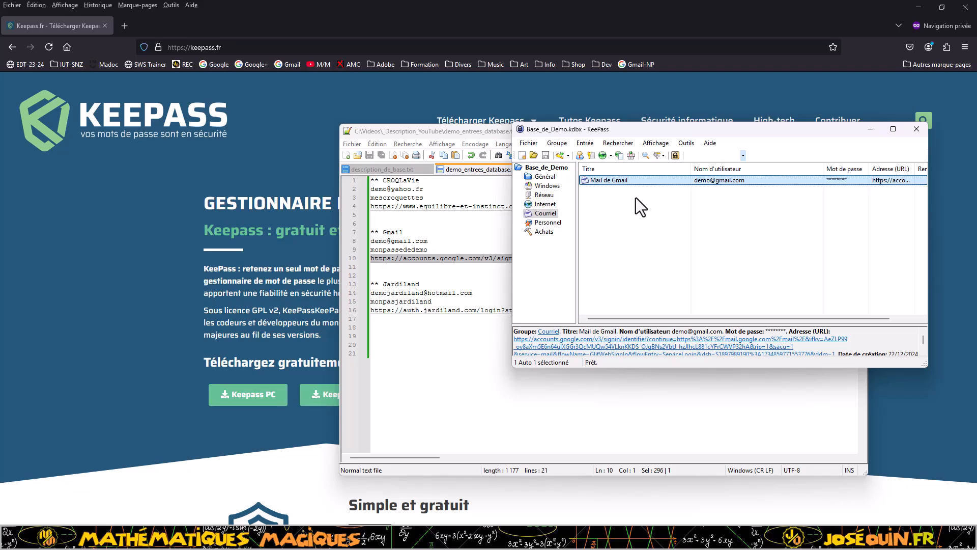
Step: Minimise the browser window with the Équilibre & Instinct login page and bring KeePass in front of the private browser window
left_click(602, 155)
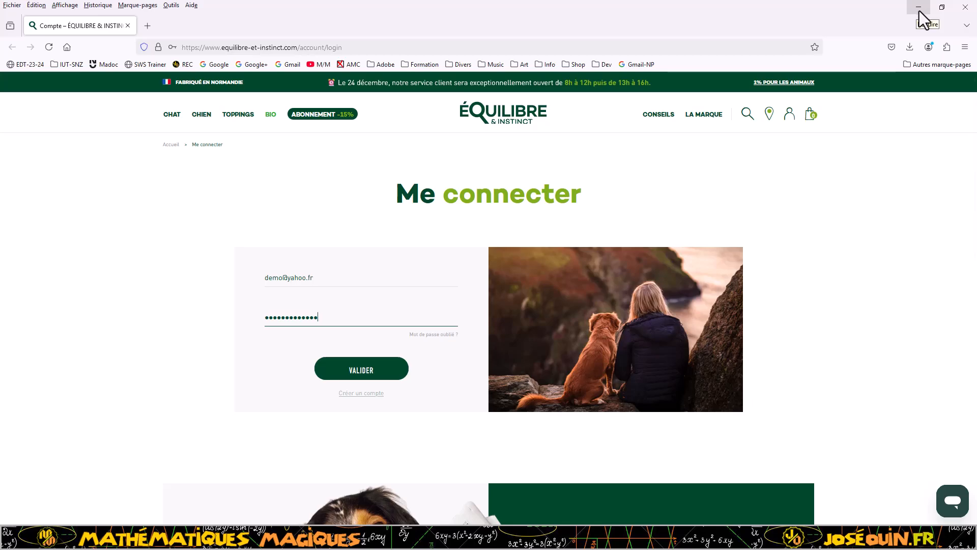
left_click(919, 7)
key("alt+Tab")
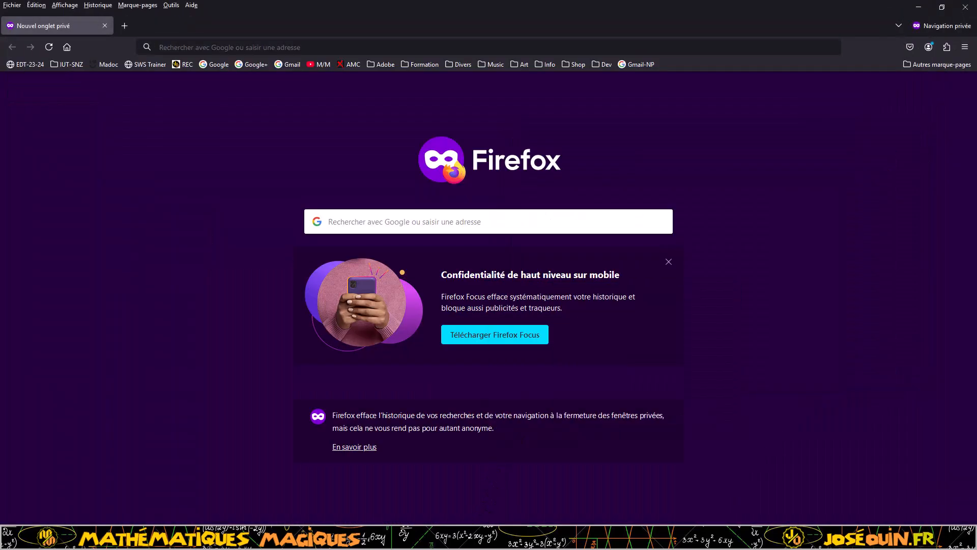
key("alt+Tab")
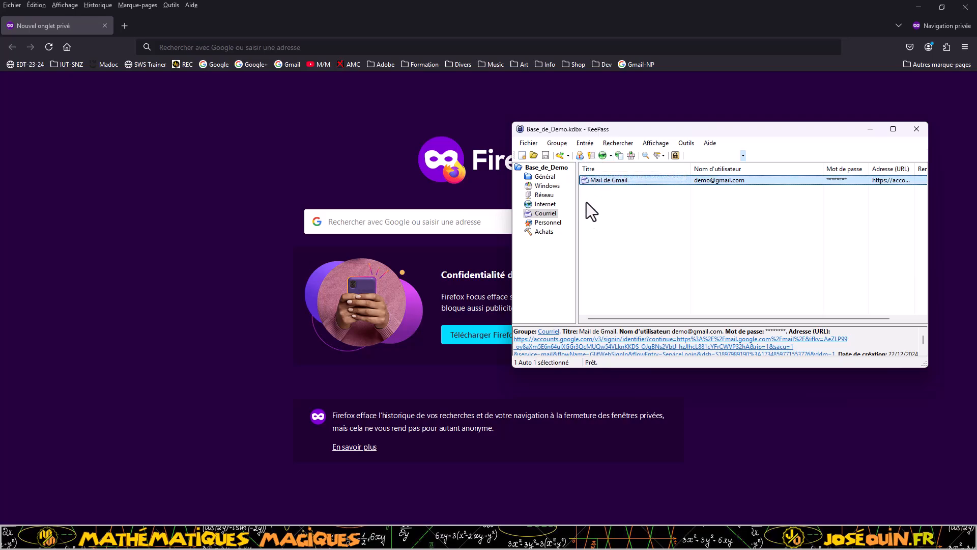
Step: Select the Général group and run a quick search for "croquettes"
left_click(618, 242)
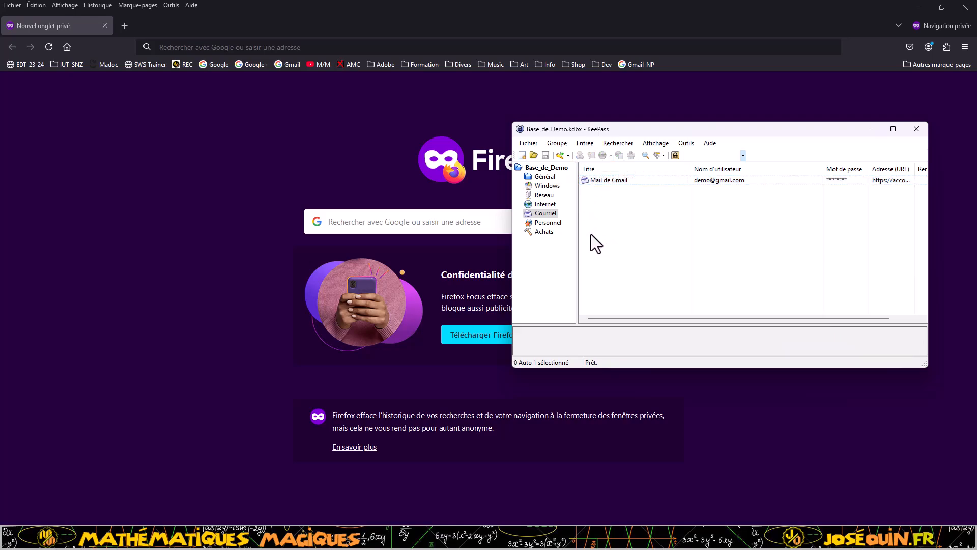
left_click(548, 178)
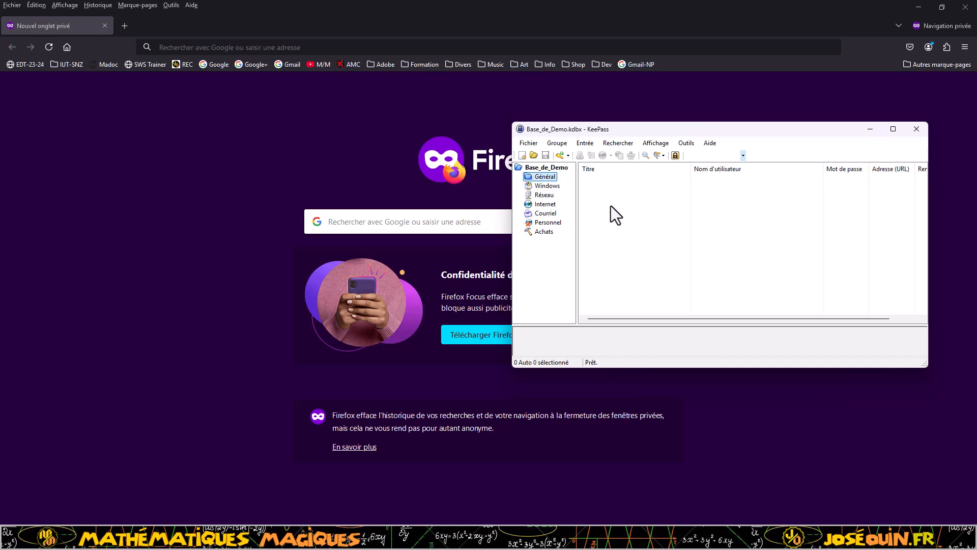
left_click(691, 157)
type("crequette")
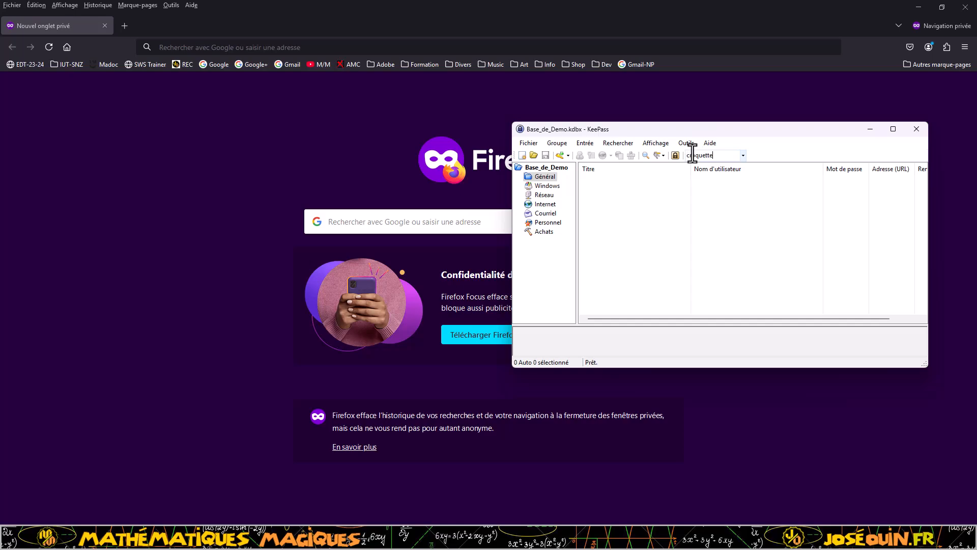
type("s")
key("Return")
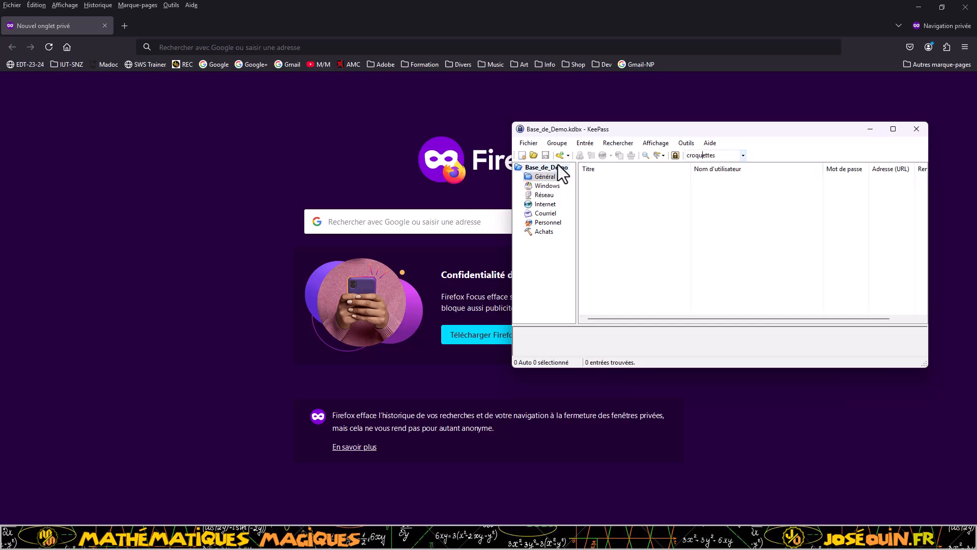
Step: Select the Base_de_Demo root group and run a quick search for "croq"
left_click(560, 168)
left_click(709, 156)
type("cr")
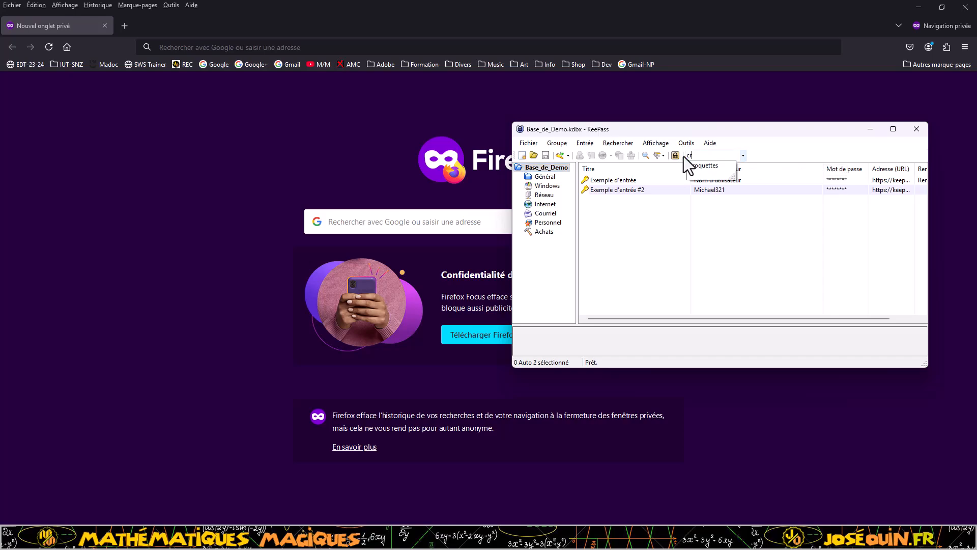
type("oq")
key("Return")
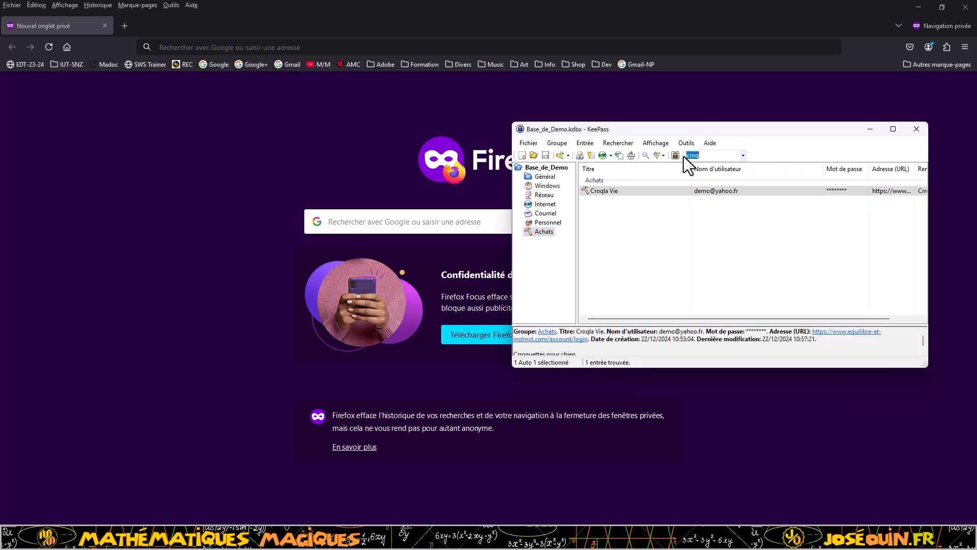
Step: Correct the Croqla Vie entry's remark to "Croquettes pour chien" and save the entry
left_click(593, 192)
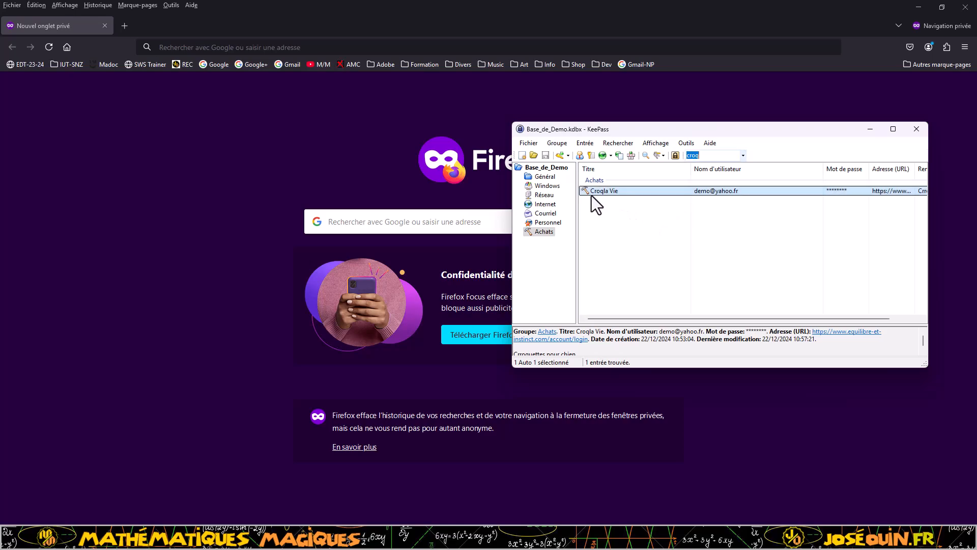
right_click(711, 193)
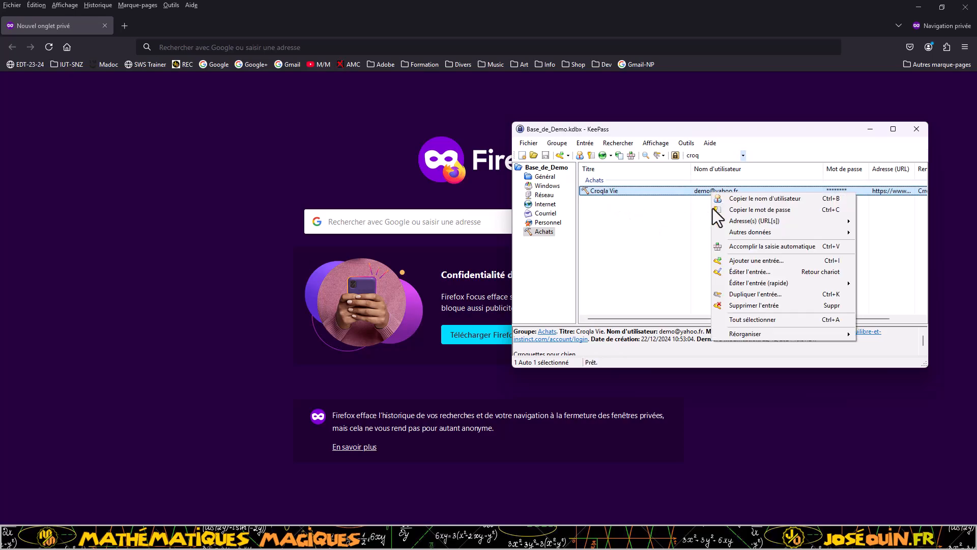
left_click(740, 273)
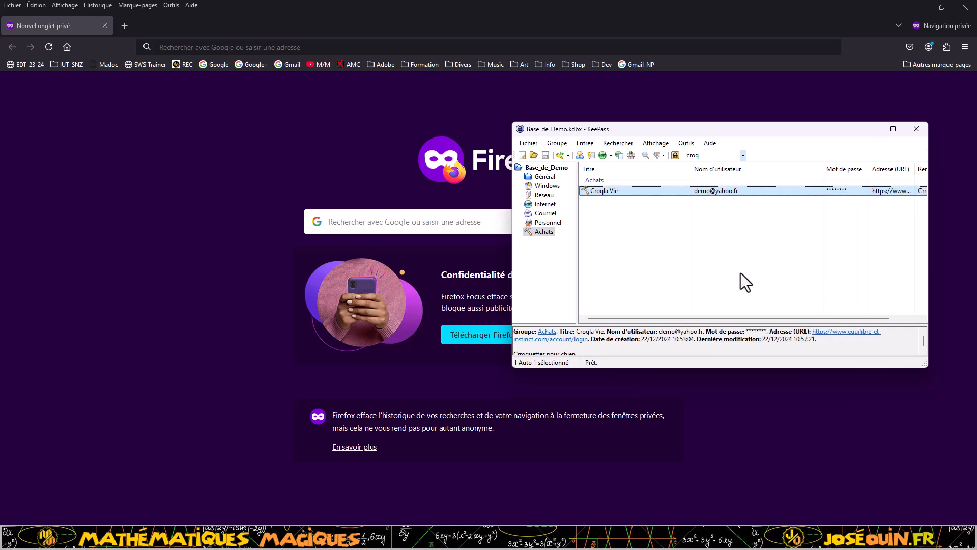
left_click(651, 264)
key("Delete")
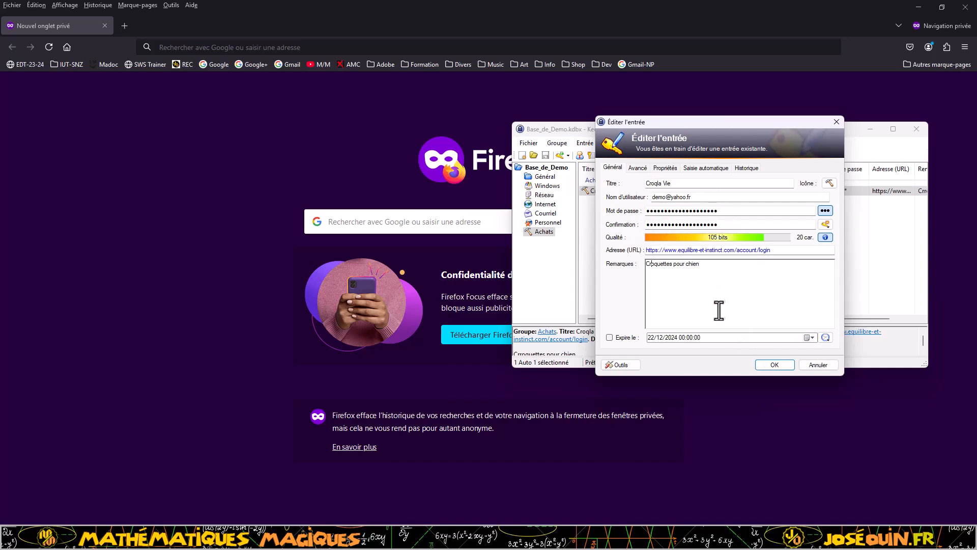
left_click(774, 364)
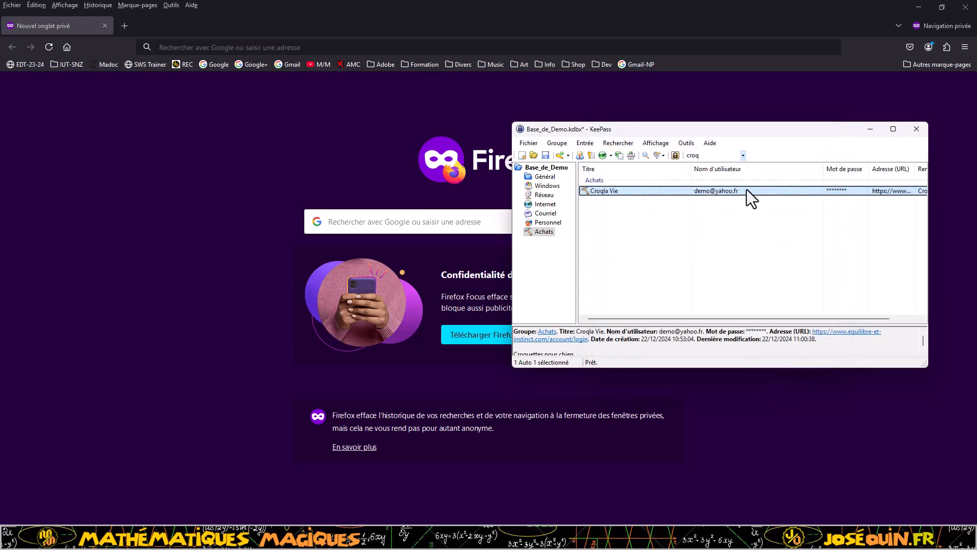
Step: Select the Base_de_Demo root group and run a quick search for "croquettes"
left_click(549, 169)
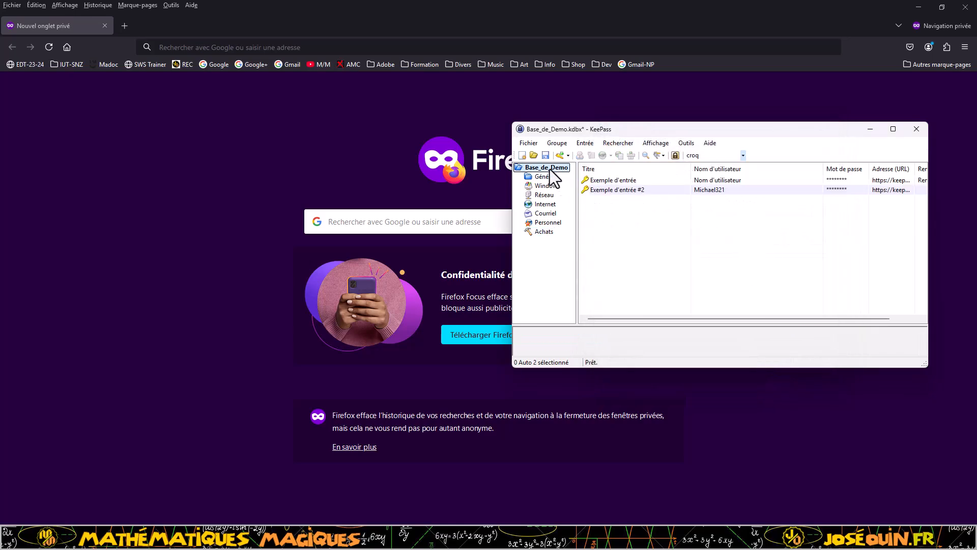
left_click(706, 158)
type("croqu")
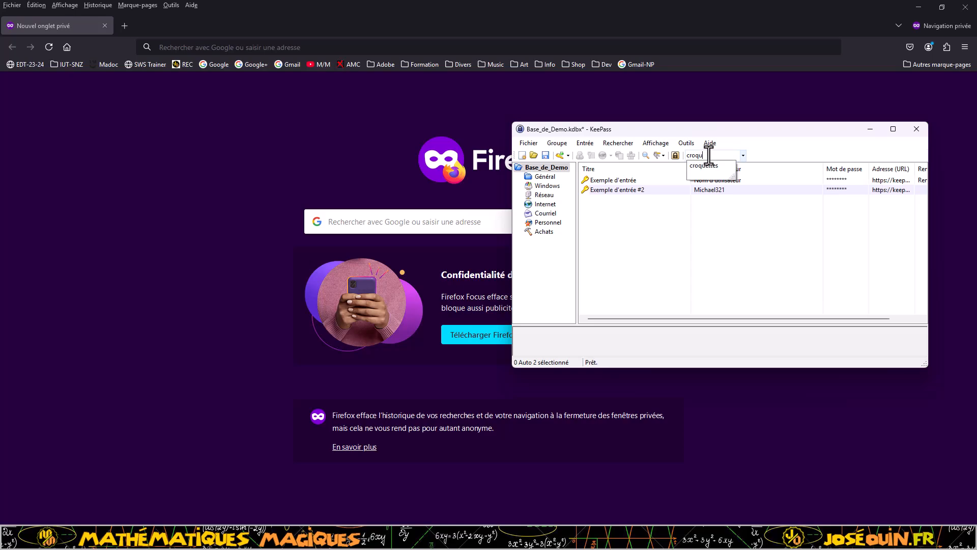
type("ettes")
key("Return")
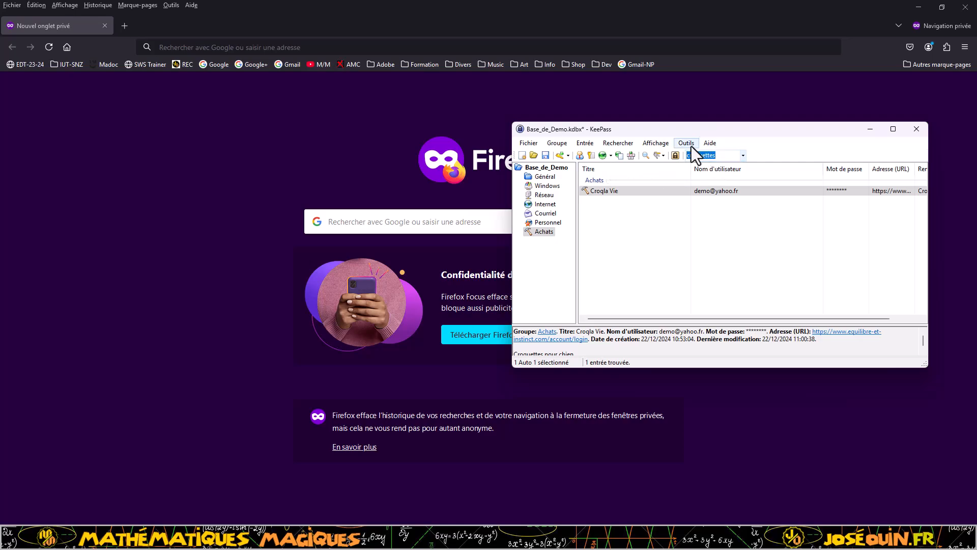
Step: Run a quick search for "gmail" and save the Base_de_Demo.kdbx database
key("Return")
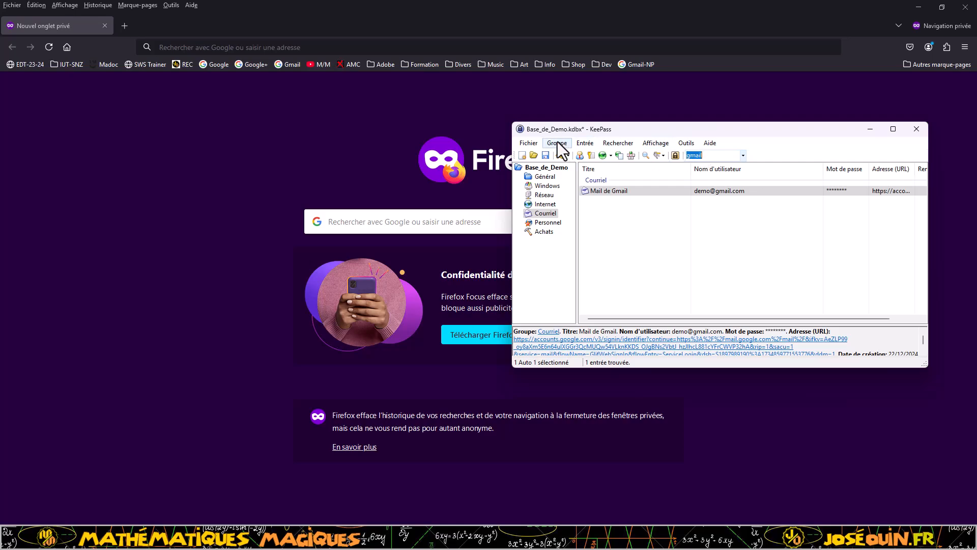
left_click(528, 143)
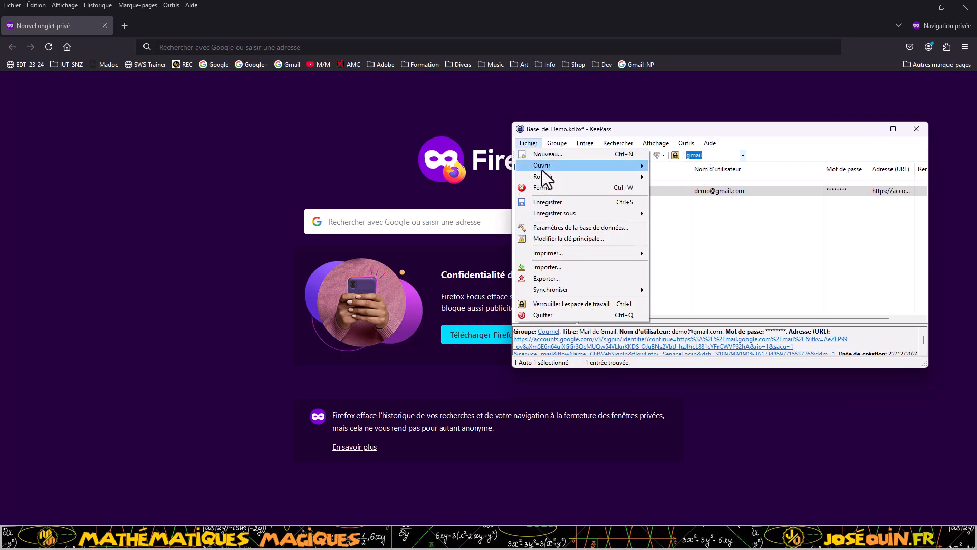
left_click(547, 203)
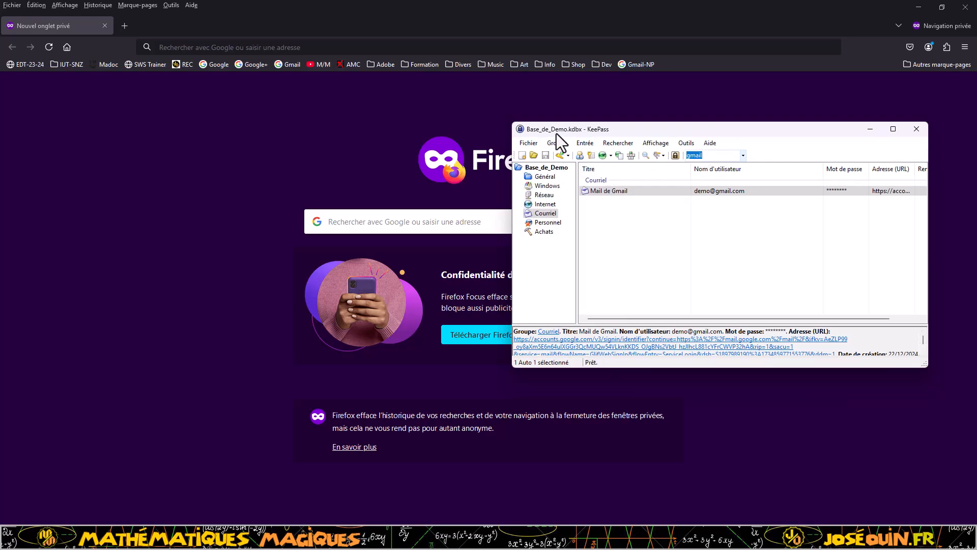